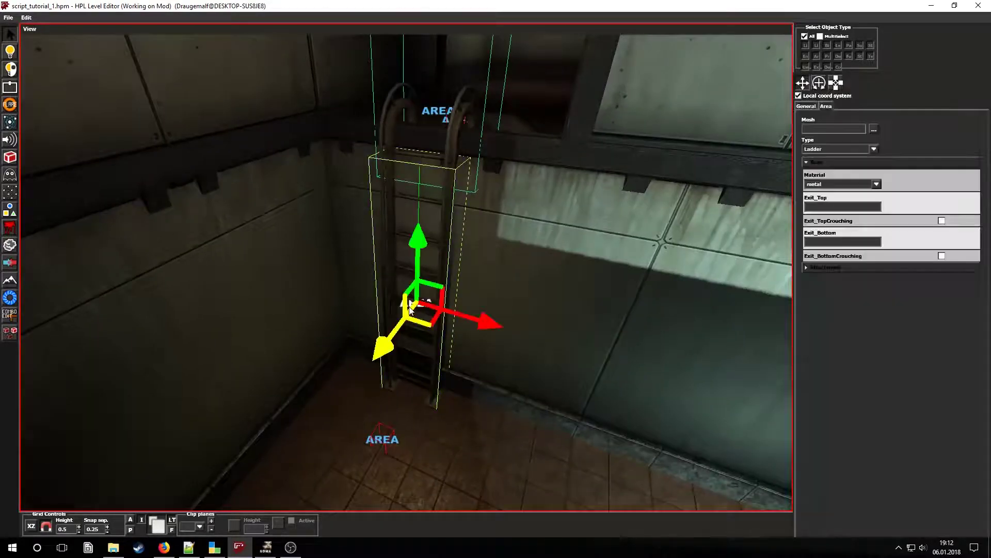
Step: Try rotating the ladder area about its vertical axis and undo the rotation
scroll(388, 370, down, 2)
scroll(487, 390, up, 3)
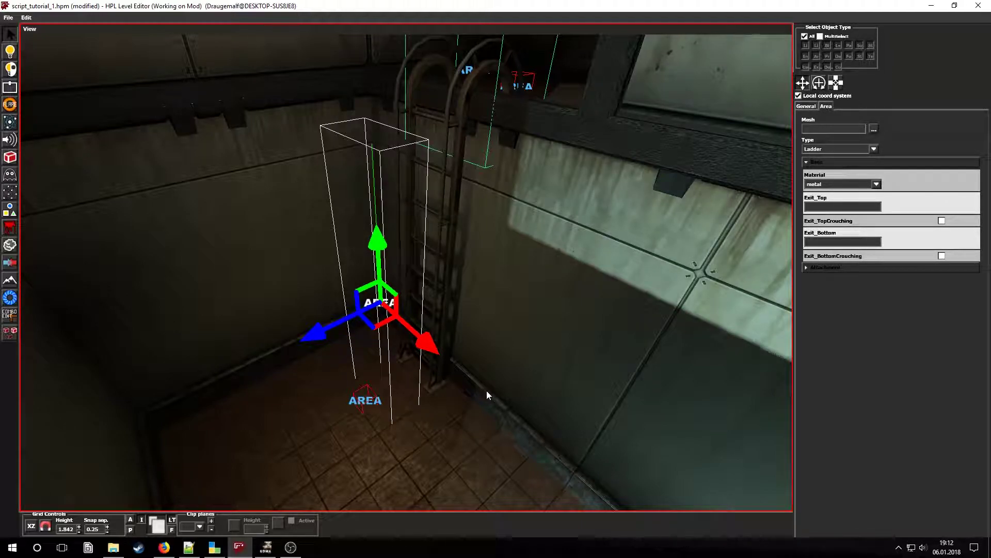
key(w)
drag(320, 352, 425, 378)
key(q)
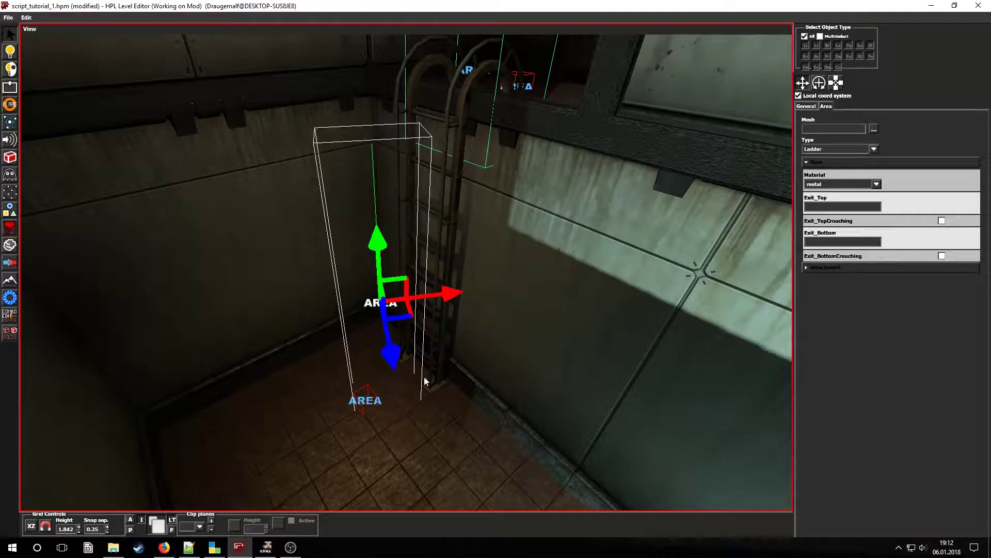
key(ctrl+z)
Step: Move the ladder area across onto the ladder and adjust its height to line up with the rungs
drag(379, 289, 349, 358)
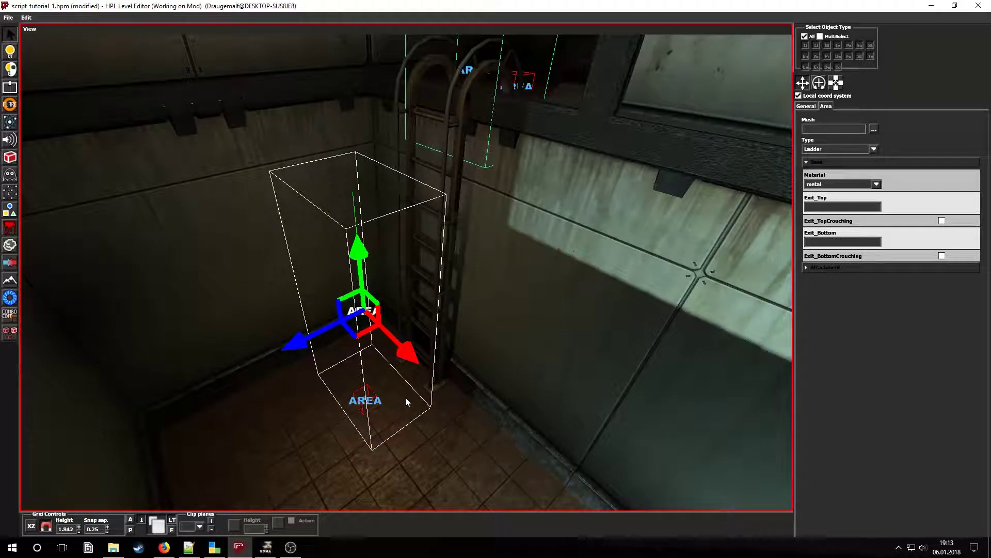
drag(299, 342, 361, 319)
key(f)
alt+middle_drag(365, 325, 408, 289)
drag(413, 242, 413, 205)
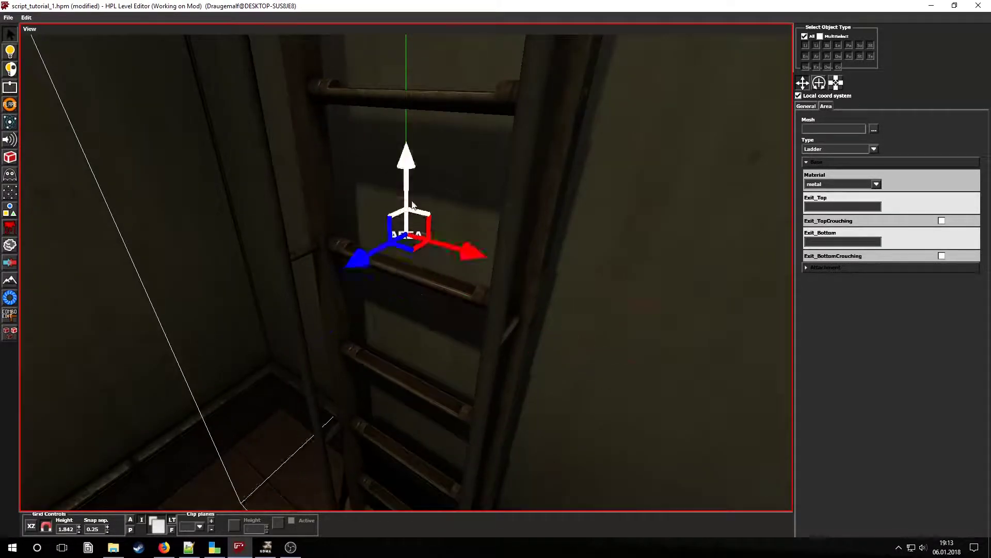
scroll(421, 234, down, 5)
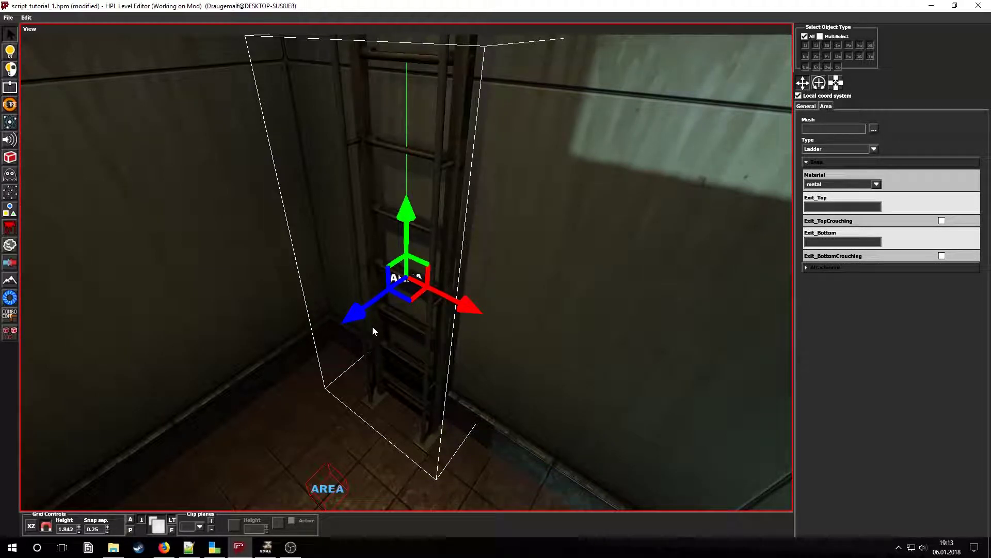
Step: Scale the ladder area to fit the ladder, with a size of 0.75 in X, 4 in Y and 0.5 in Z
alt+drag(417, 339, 475, 367)
key(r)
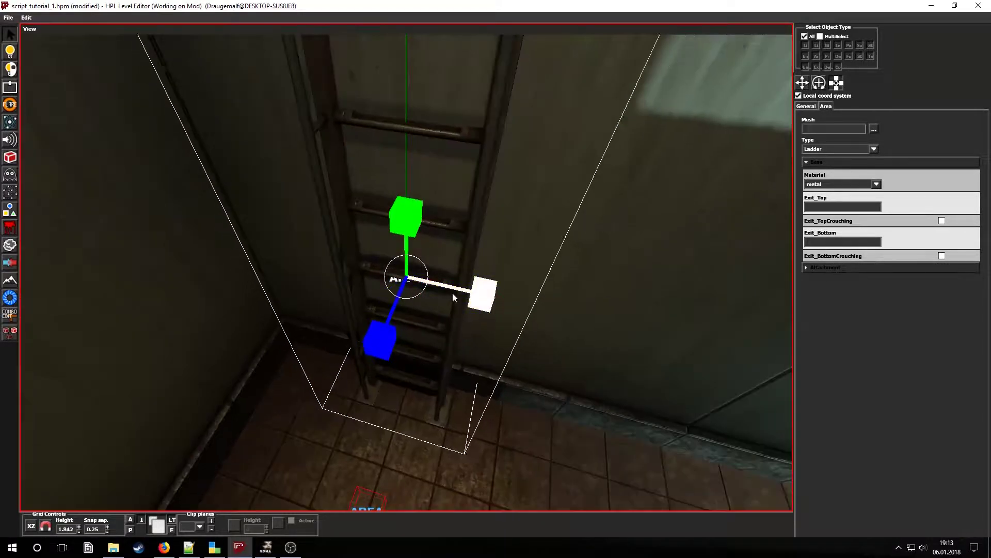
drag(452, 293, 357, 305)
drag(344, 305, 434, 315)
click(806, 106)
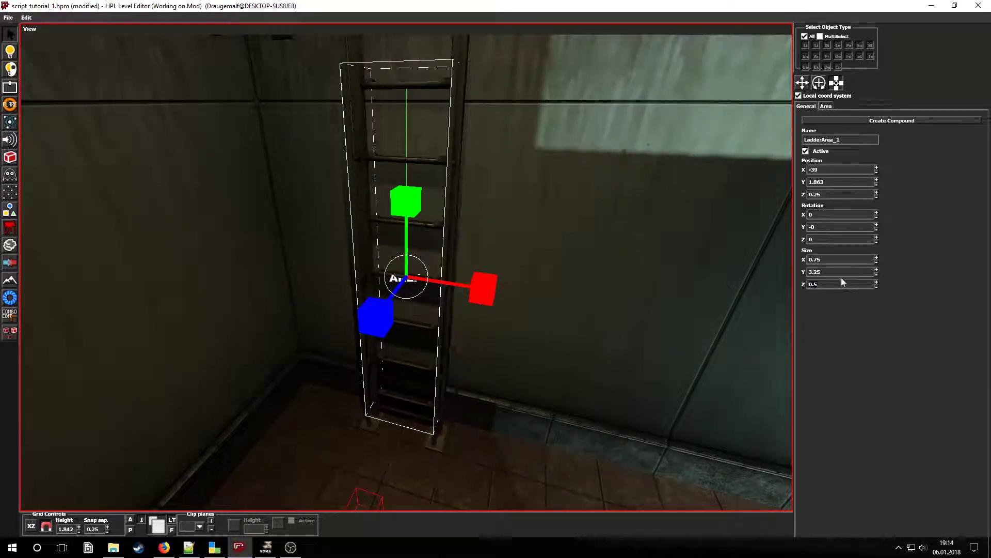
click(594, 298)
click(406, 277)
key(q)
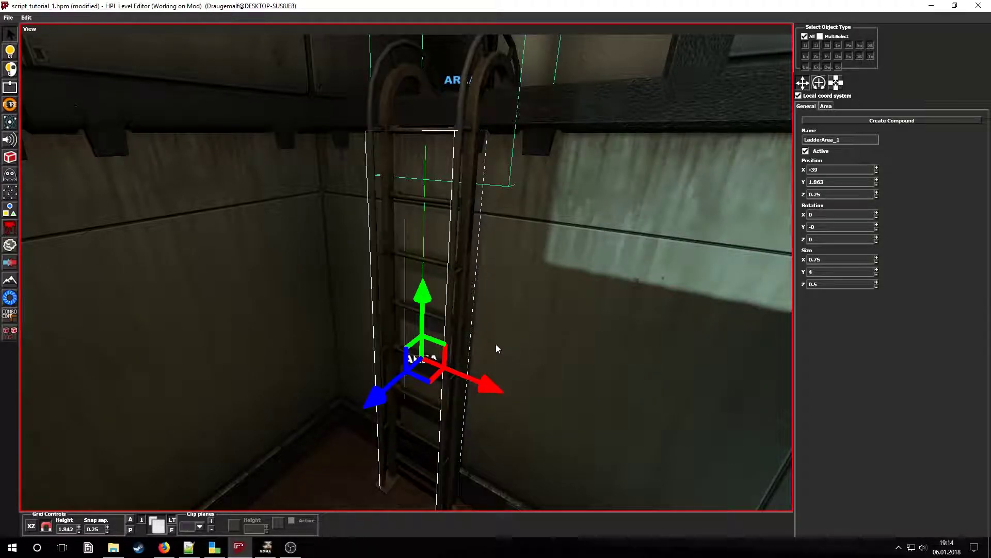
Step: Fine-tune the ladder area's vertical position against the ladder's rungs
alt+drag(480, 326, 479, 357)
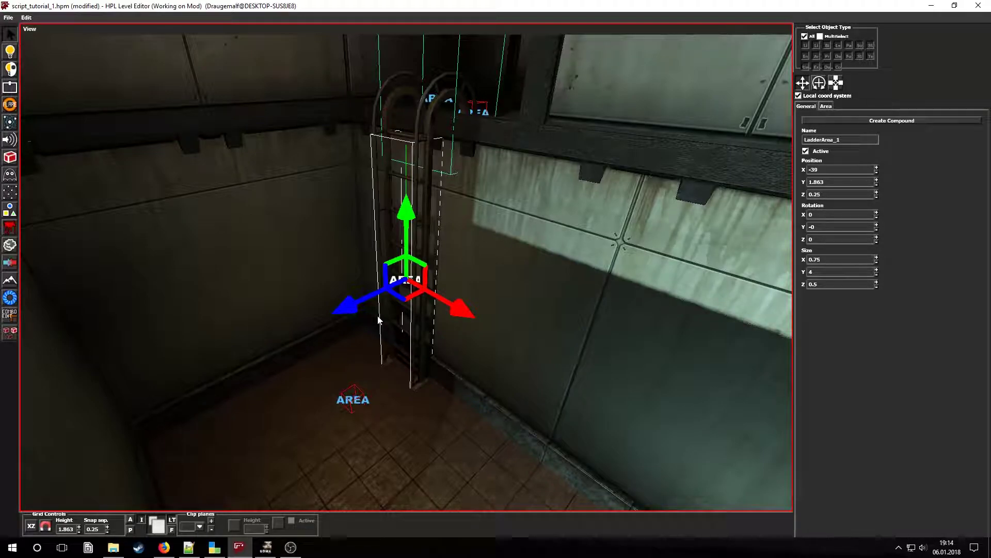
scroll(491, 315, up, 5)
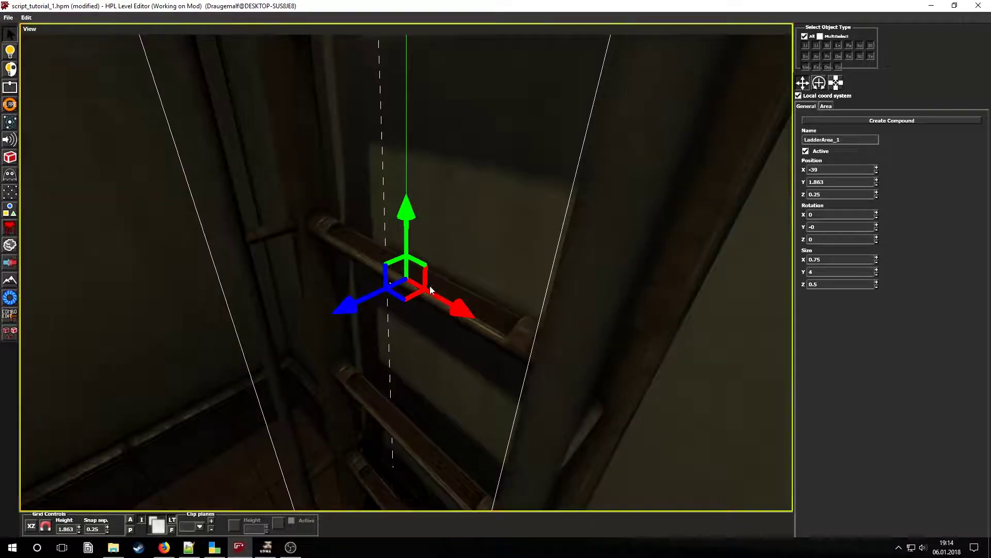
alt+drag(429, 286, 413, 278)
drag(406, 224, 407, 228)
scroll(435, 241, down, 3)
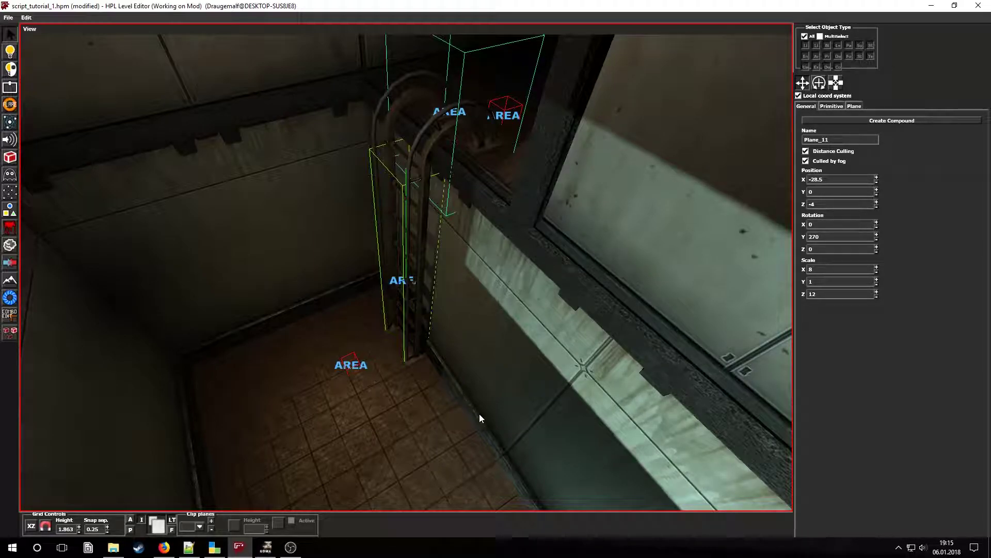
Step: Set the ladder area's Exit_Top to TriggerArea_1, the small trigger area on the upper floor
click(351, 366)
click(505, 111)
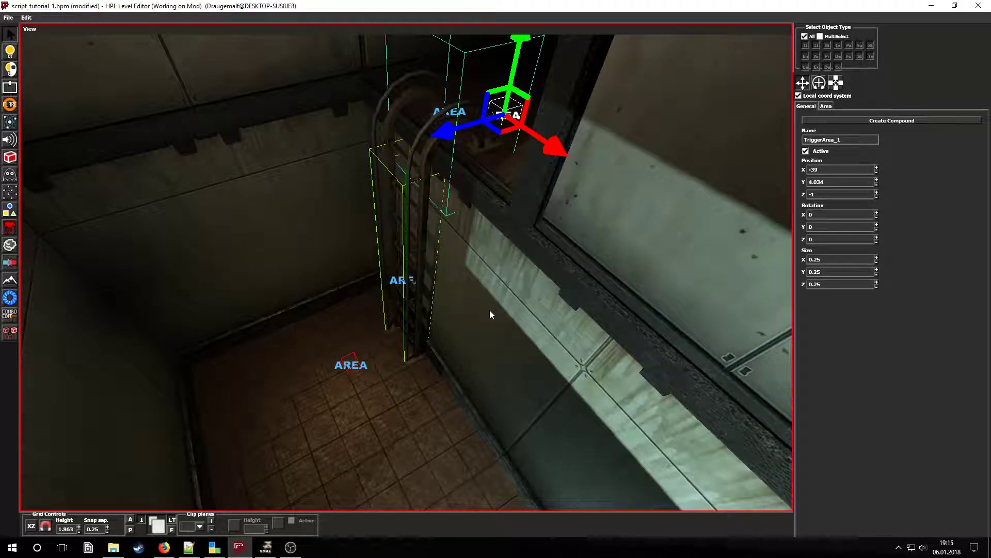
click(406, 286)
click(826, 107)
text(TriggerArea_1)
Step: Set the ladder area's Exit_Bottom to TriggerArea_3, the small trigger area on the floor below
click(351, 364)
click(806, 107)
double_click(826, 140)
click(405, 281)
click(826, 106)
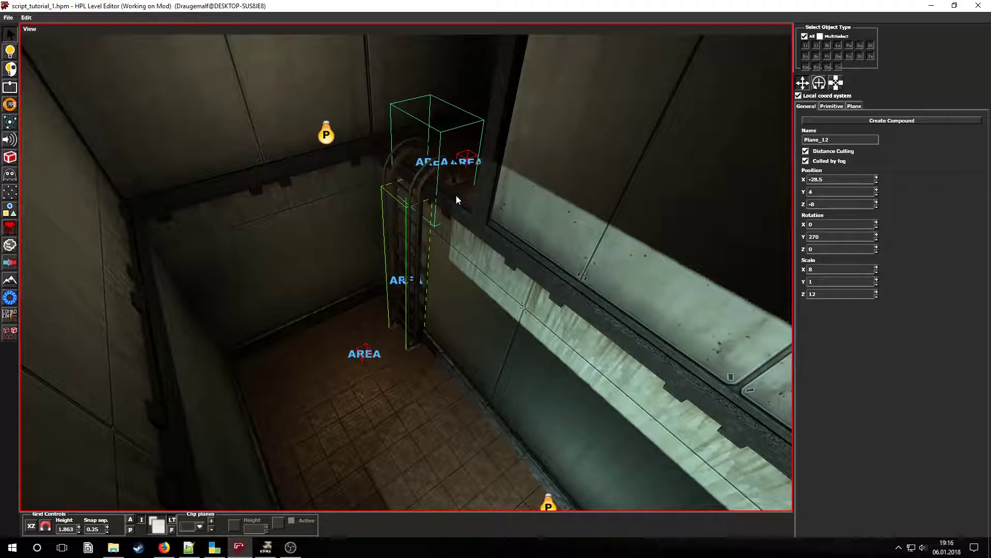
Step: Link the InteractAux area around the ladder's top to the ladder area LadderArea_1 through InteractParent
click(428, 155)
key(f)
alt+middle_drag(428, 154, 332, 216)
scroll(449, 275, down, 3)
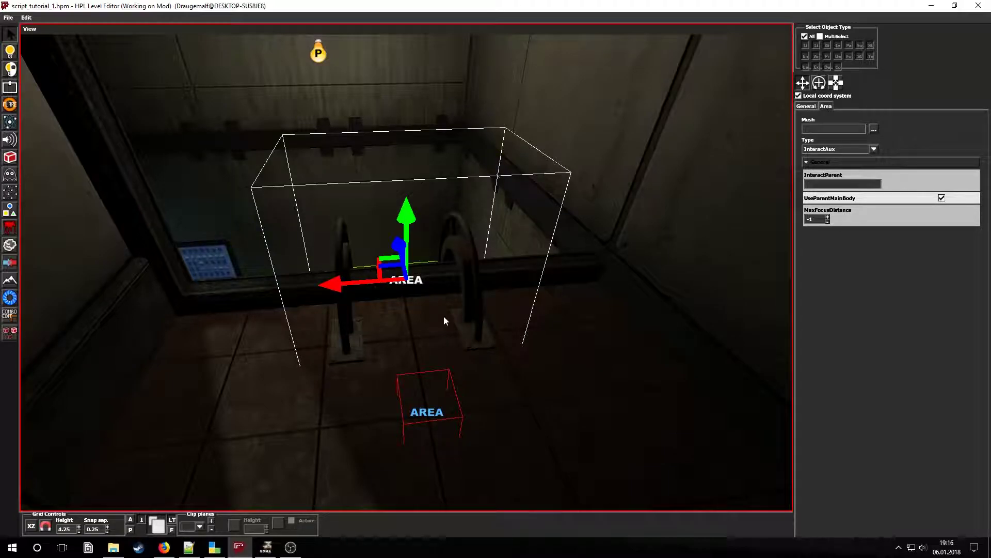
alt+drag(383, 331, 382, 357)
click(373, 450)
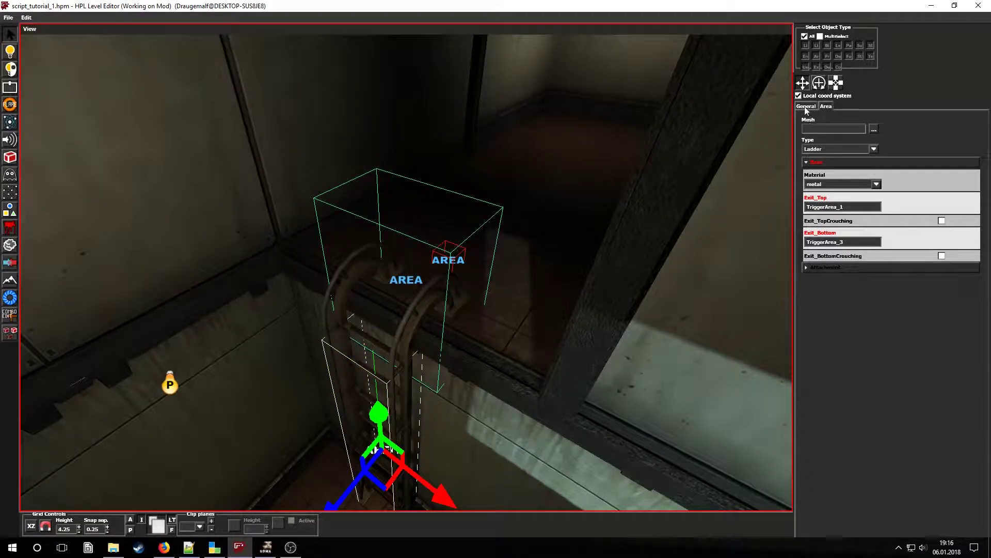
click(806, 107)
click(418, 278)
alt+drag(423, 278, 640, 263)
click(825, 107)
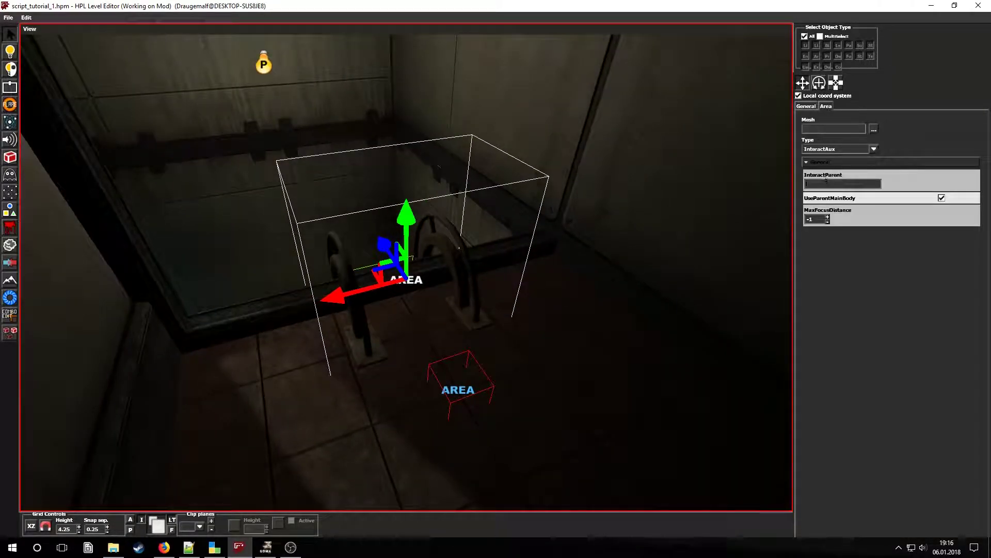
click(597, 320)
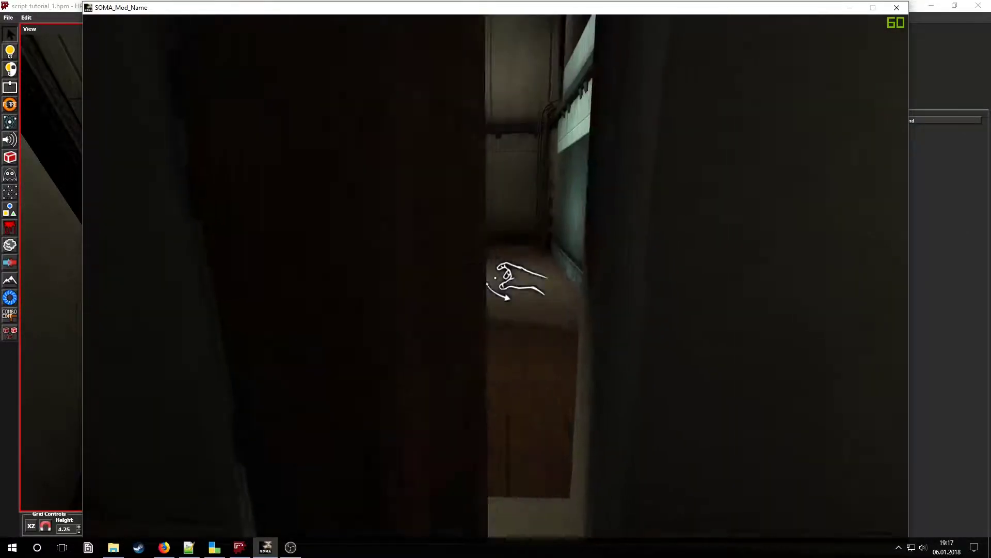
Step: Playtest the ladder in the SOMA game window by climbing up to the upper floor and back down
key(w)
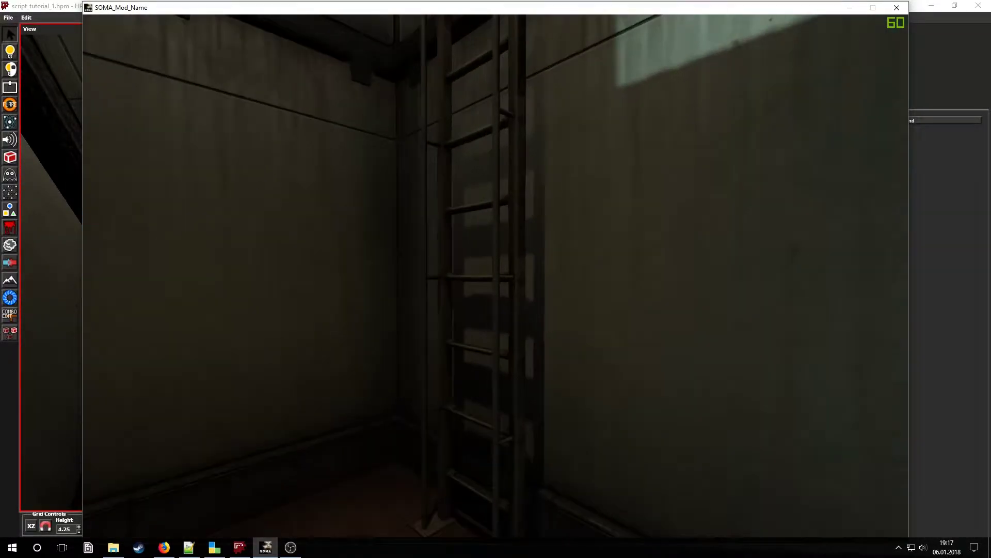
click(496, 277)
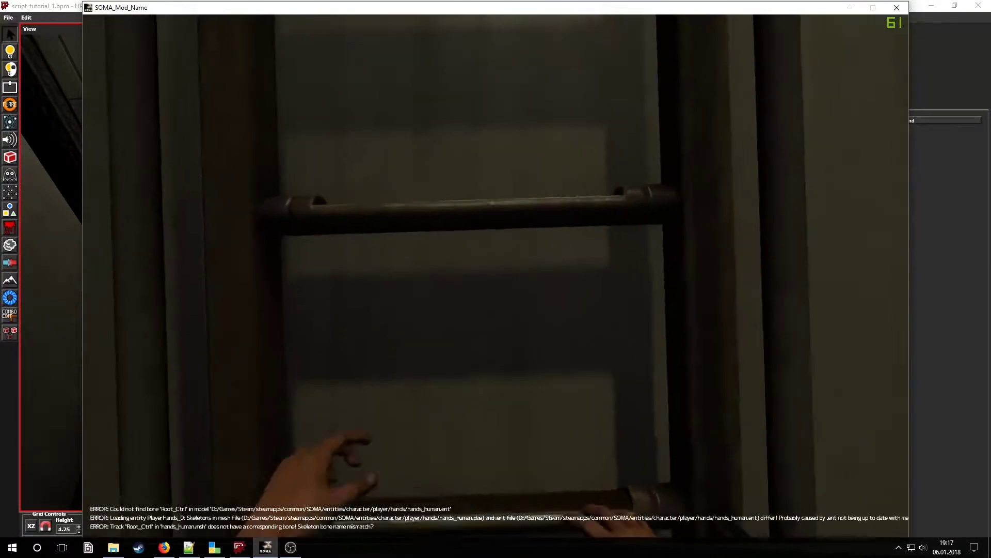
key(w)
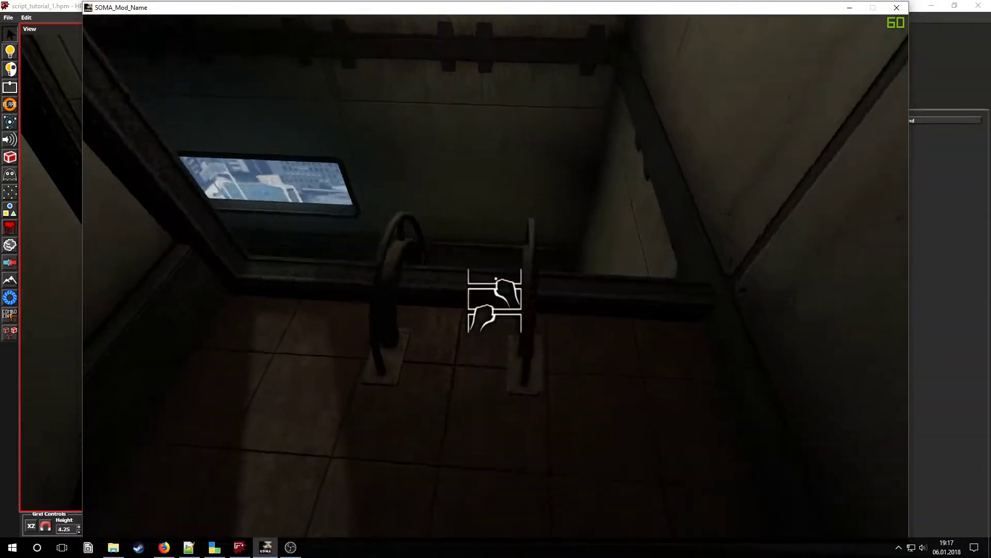
click(494, 299)
key(s)
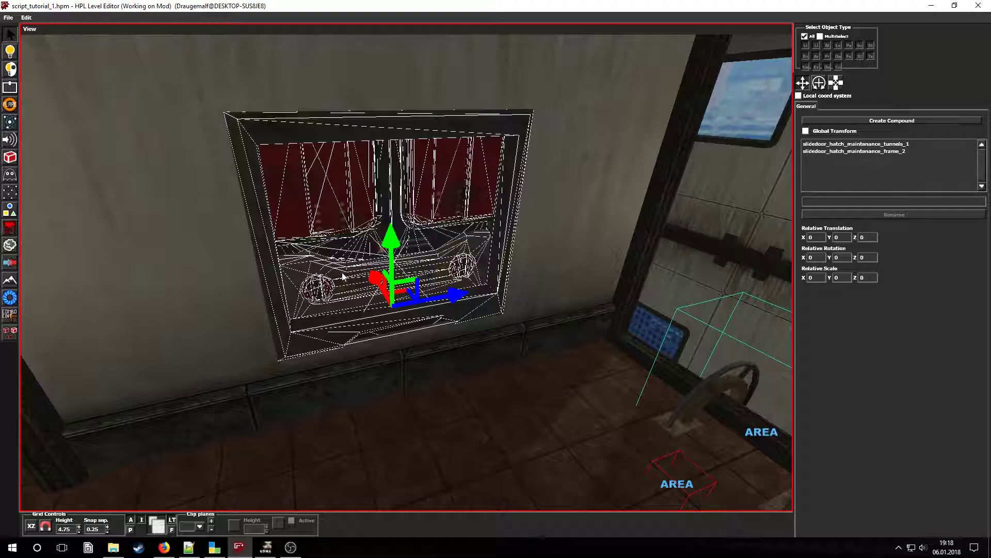
Step: Move the maintenance hatch door and frame compound aside along the wall to expose the shaft opening
mouse_move(415, 299)
mouse_down()
mouse_move(621, 278)
mouse_move(750, 244)
mouse_up()
click(493, 358)
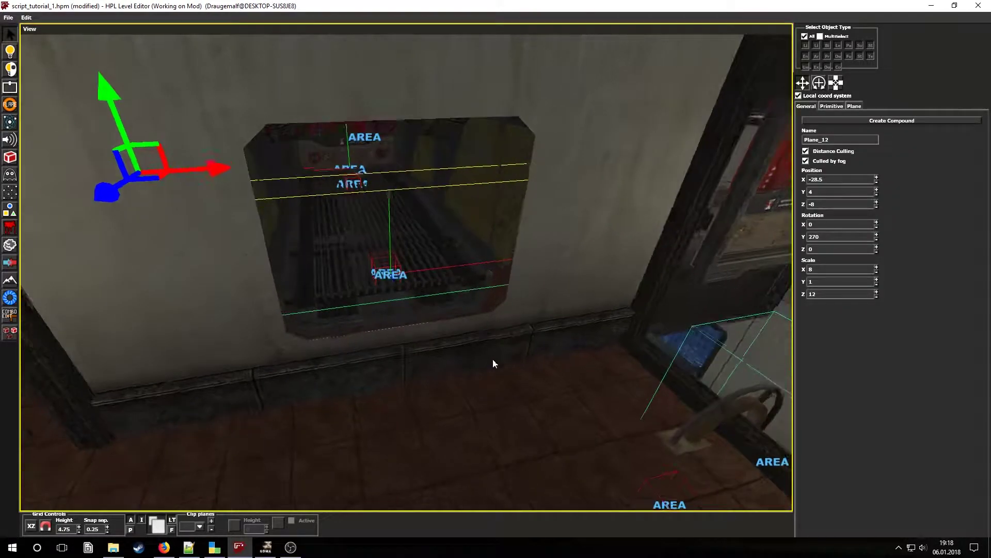
alt+drag(493, 359, 454, 332)
Step: Configure the climb area at the shaft entrance with CanBeClimbed and Crouch enabled and FeetPosition set to TriggerArea_7
click(431, 338)
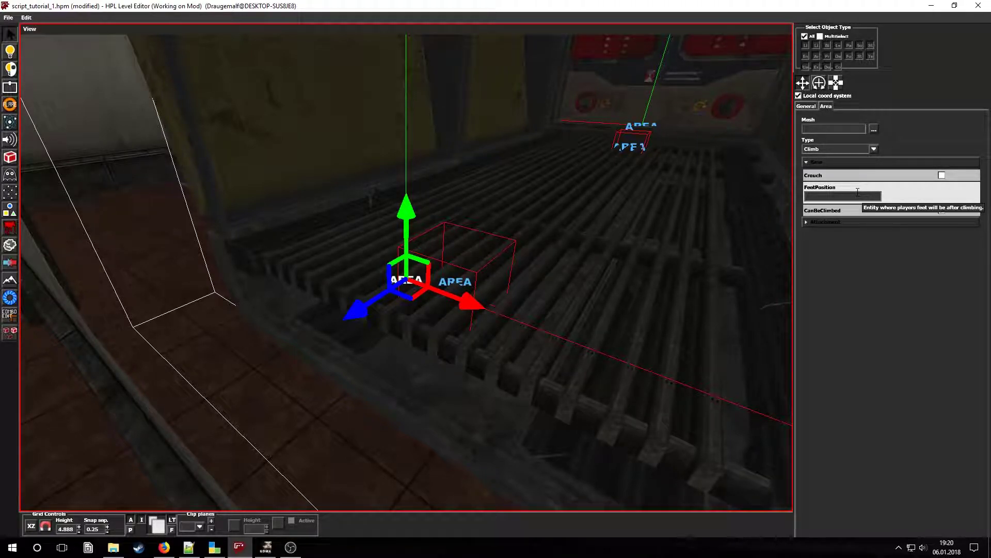
click(942, 210)
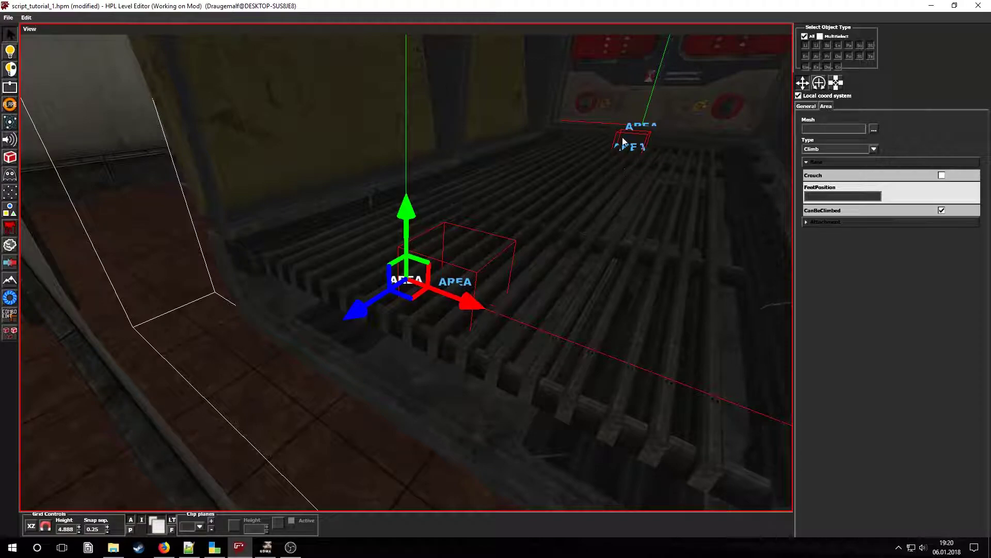
click(466, 279)
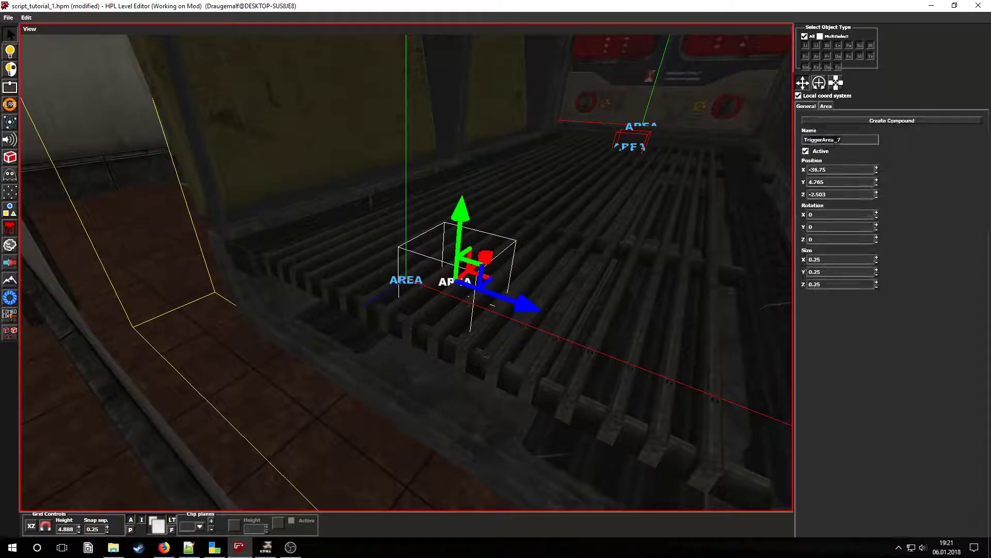
key(ctrl+s)
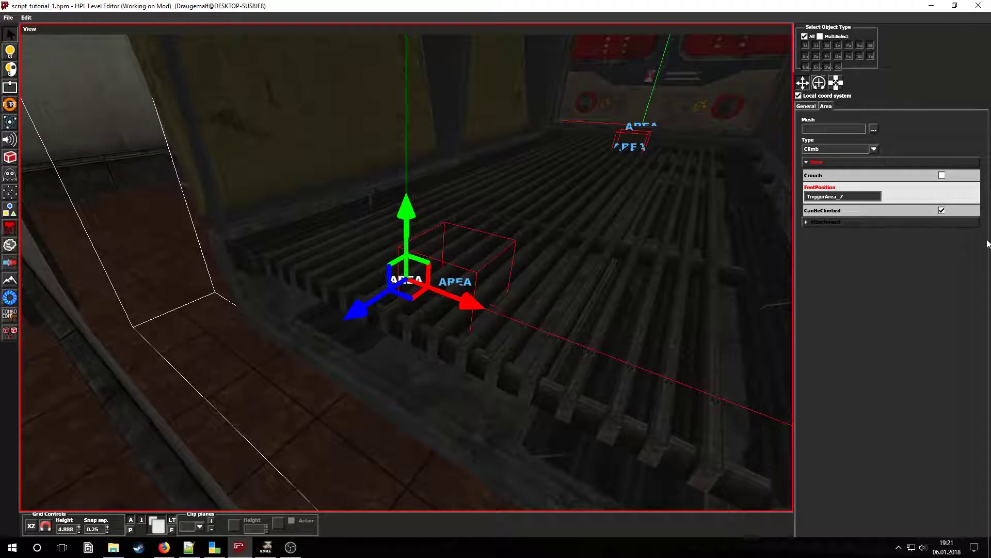
click(942, 175)
Step: Move the maintenance hatch compound back into the wall opening in front of the shaft
scroll(420, 203, down, 5)
alt+middle_drag(419, 202, 482, 241)
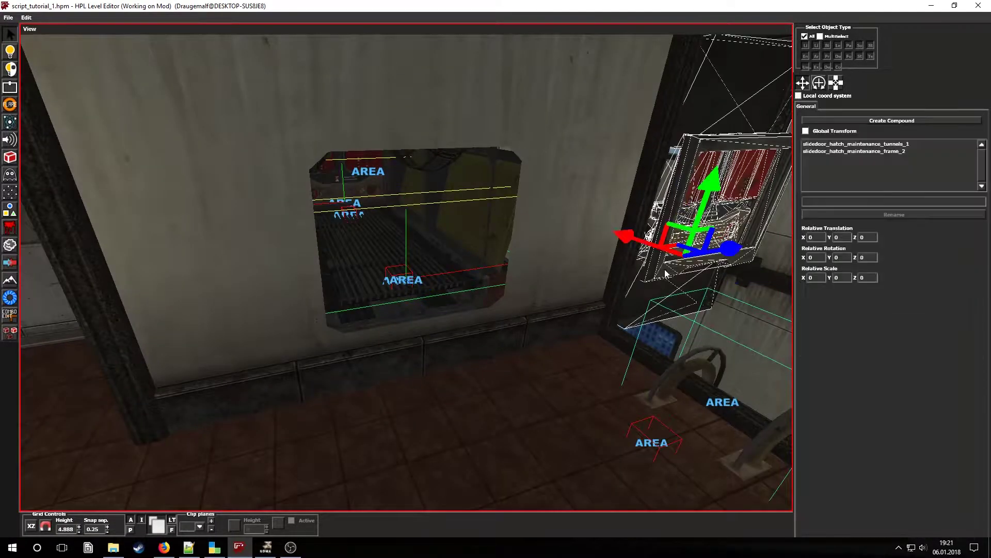
mouse_move(665, 268)
mouse_down()
mouse_move(568, 254)
mouse_move(434, 264)
mouse_move(293, 360)
mouse_up()
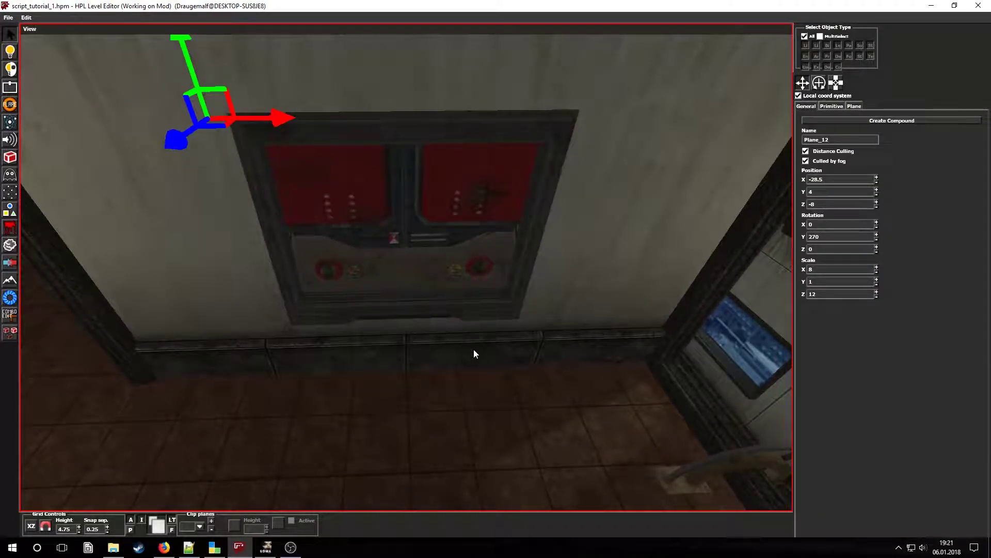
Step: Open the area settings of ClimbArea_2 at the other end of the shaft
alt+drag(456, 348, 438, 308)
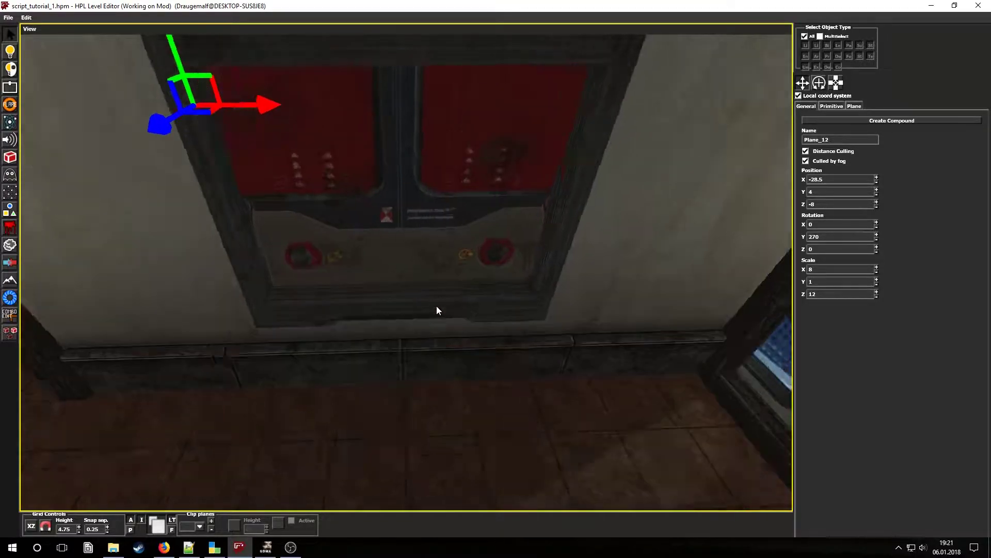
click(388, 302)
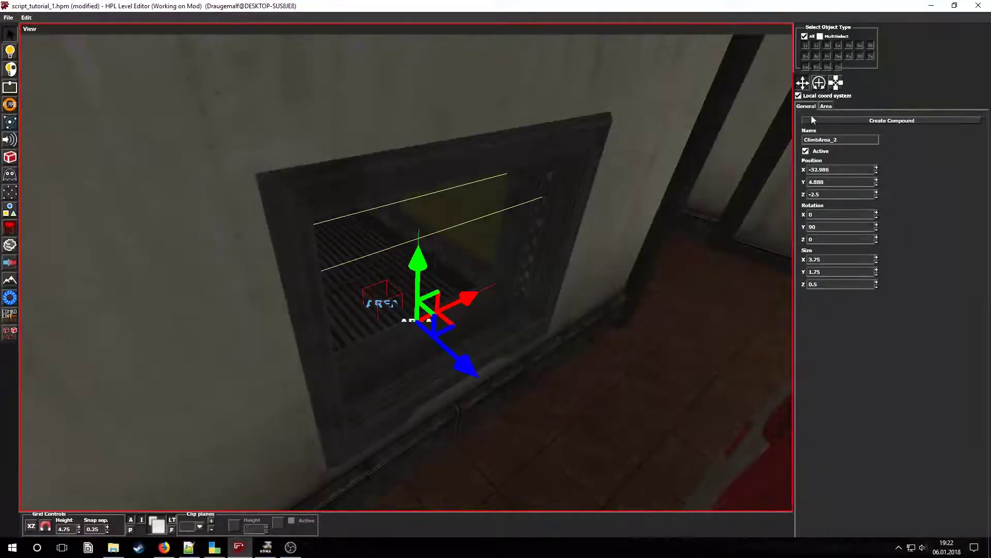
click(825, 106)
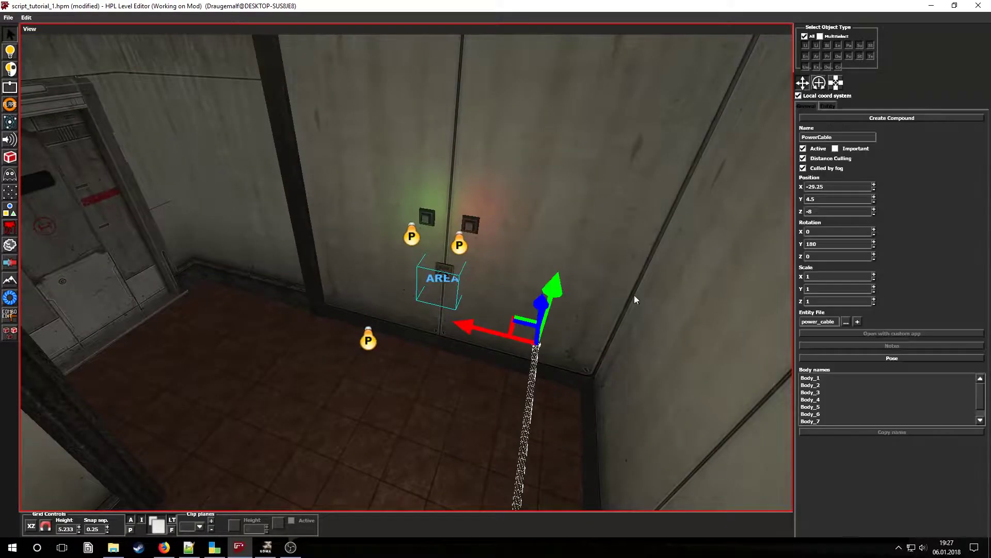
Step: Set the AttachableBodyName of the sticky area at the wall socket to PowerCable_Body_11 and save the map
click(431, 282)
click(843, 209)
text(PowerCable)
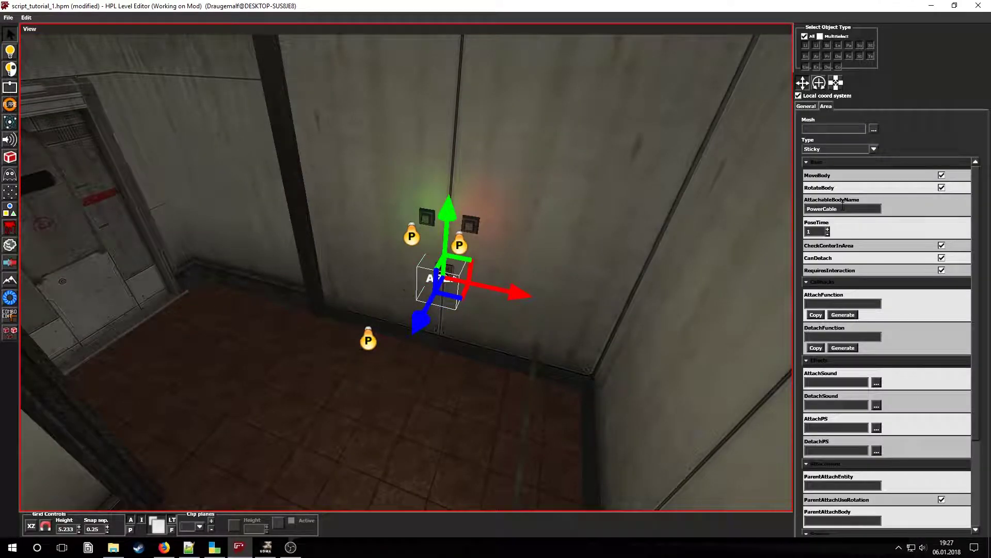
text(_Body_11)
key(Return)
key(ctrl+s)
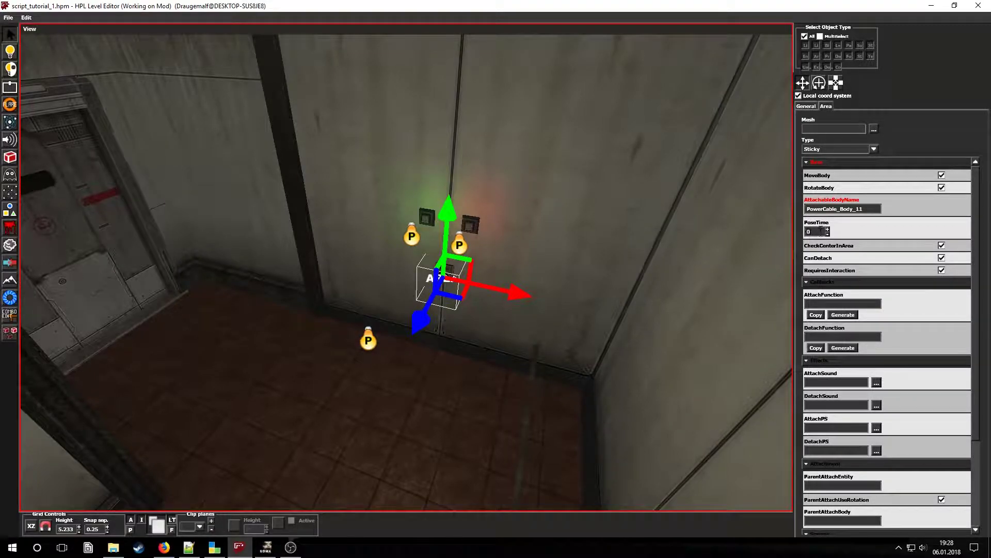
Step: Set the sticky area's PoseTime to 0.1 and assign Entities_Station/tech/plug/plug_in as its AttachSound
text(.1)
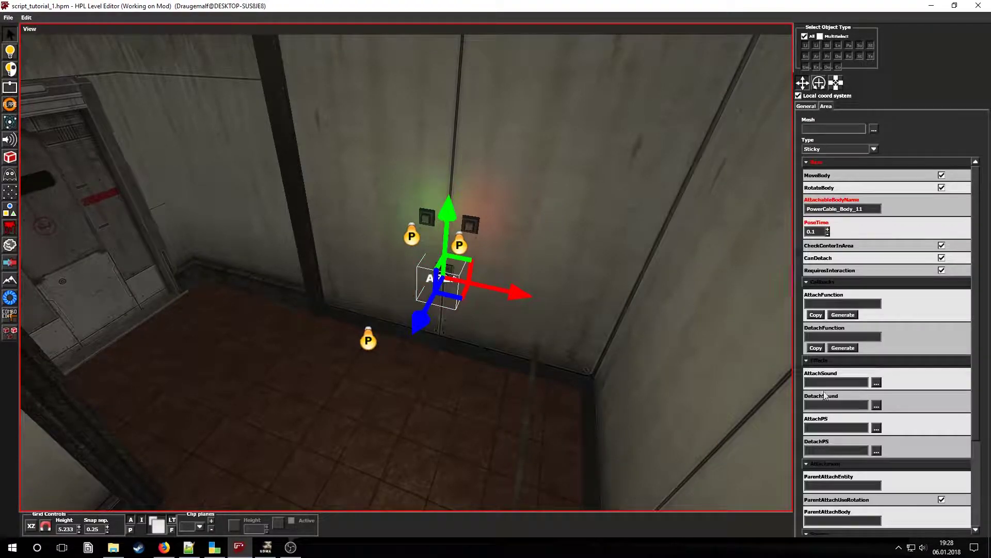
click(877, 382)
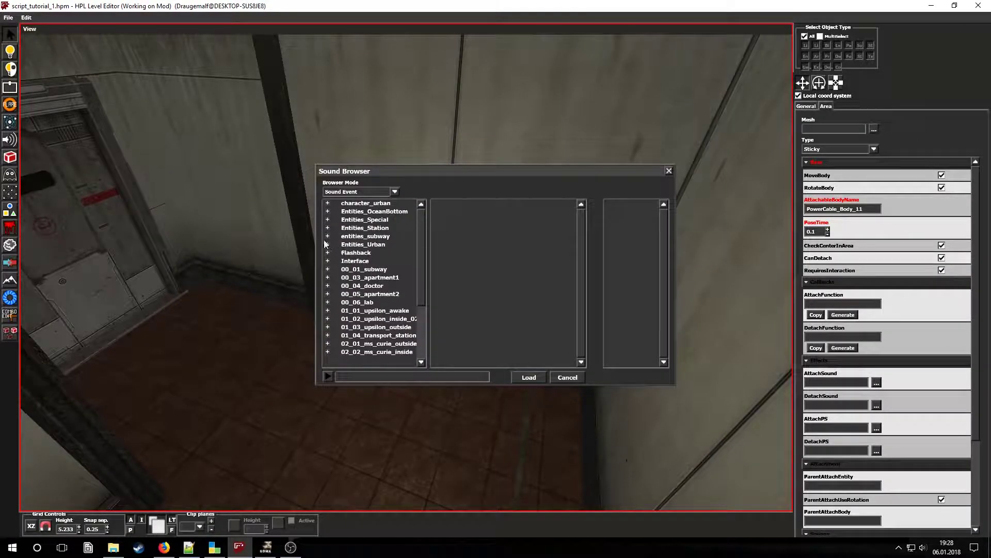
click(327, 227)
click(332, 244)
click(357, 343)
click(444, 213)
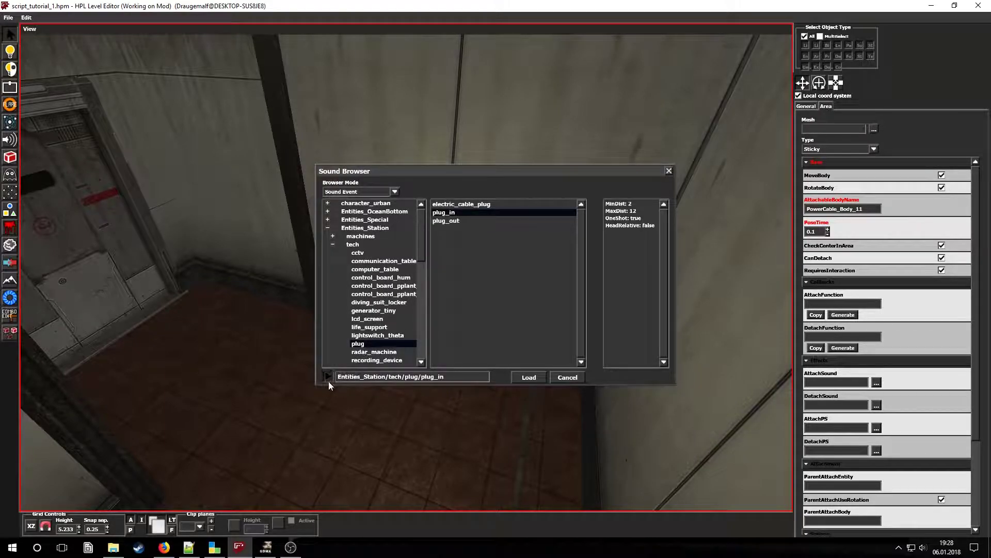
click(528, 377)
Step: Assign Entities_Station/tech/plug/plug_out as the sticky area's DetachSound
click(877, 406)
click(328, 228)
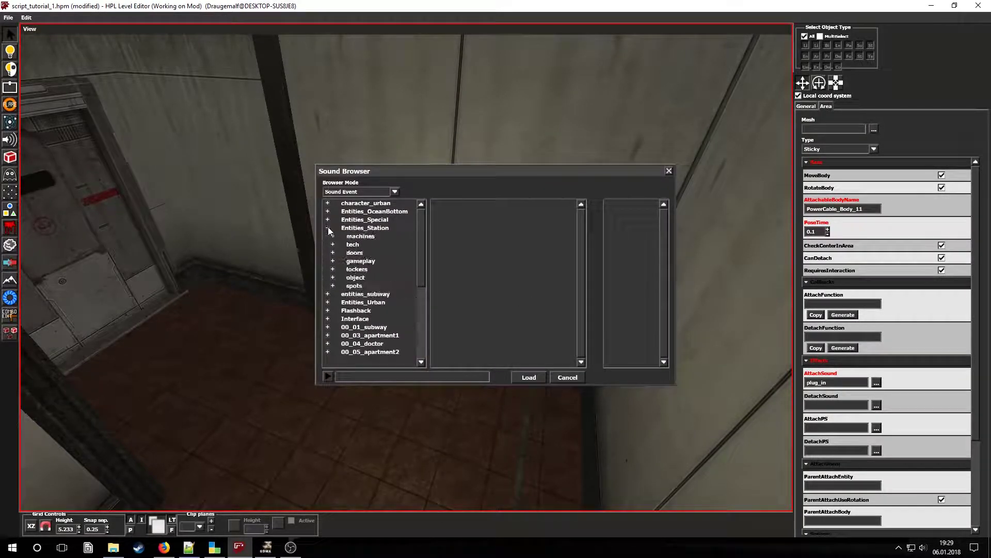
click(333, 244)
click(358, 343)
click(446, 221)
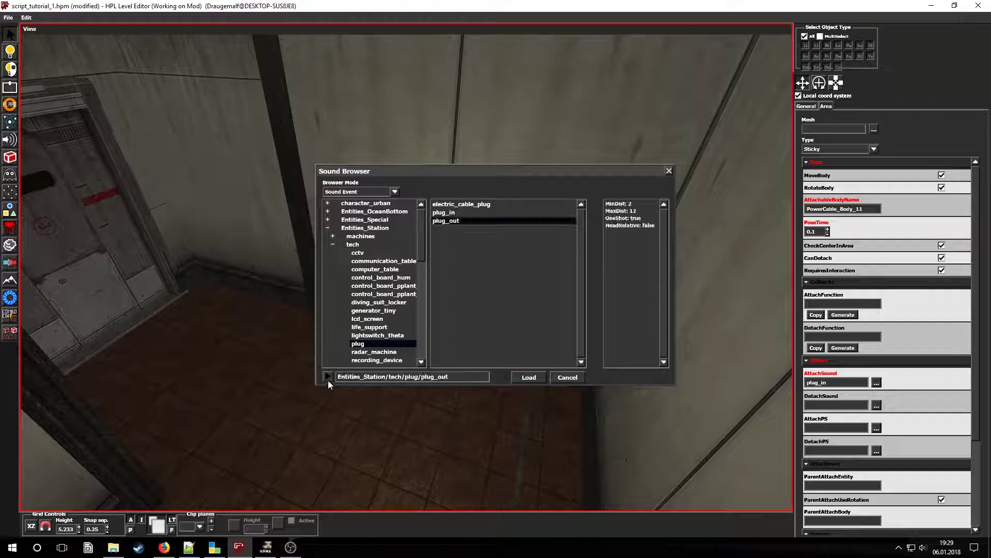
click(529, 377)
Step: Load elec_spark_physics_oneshot.ps from the electrical folder as the sticky area's DetachPS particle effect
click(877, 450)
double_click(413, 248)
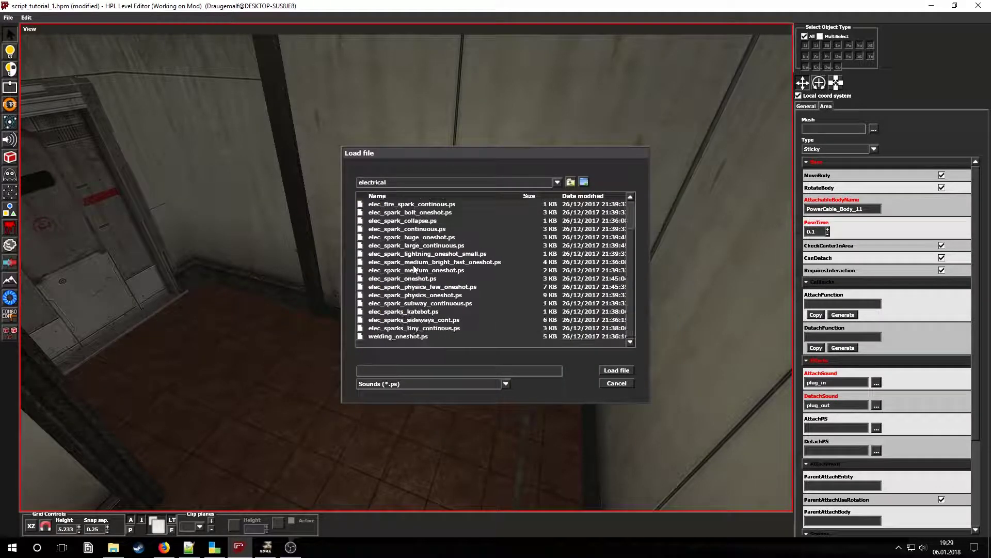
click(476, 295)
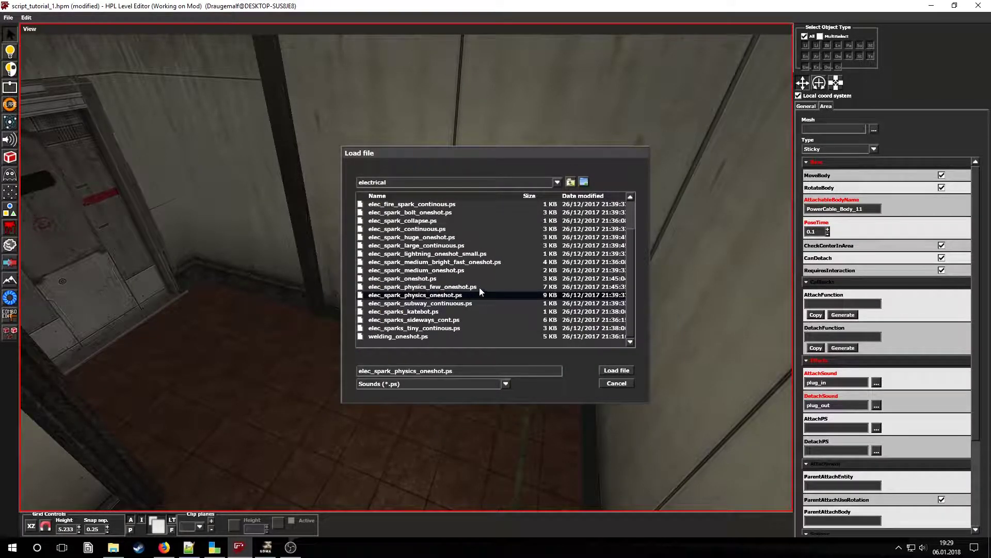
double_click(463, 293)
Step: Enable Springy_Active, set Springy_DetachDistanceMul to 0.5 and Springy_ReleaseTime to 0.1, and save the map
scroll(899, 455, down, 3)
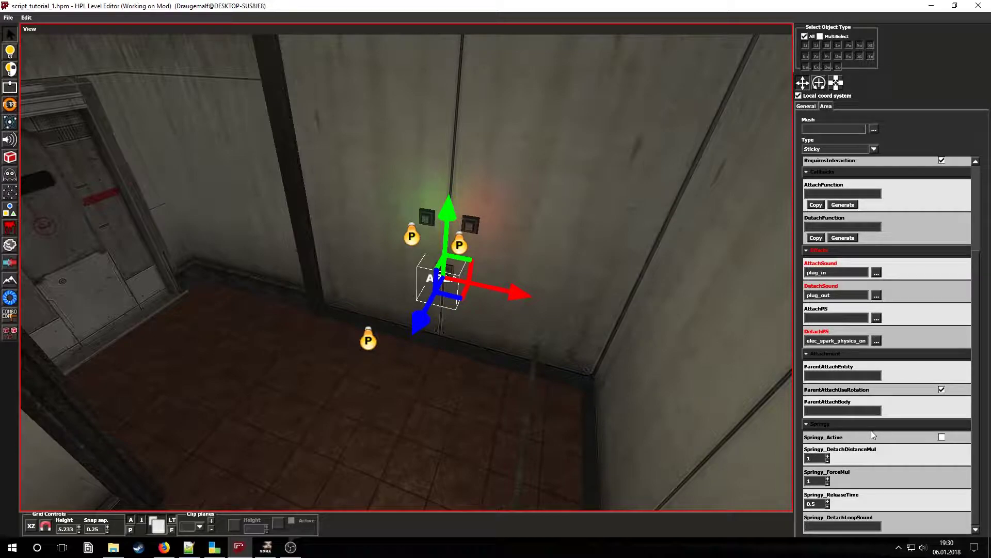
click(942, 436)
double_click(817, 459)
text(0.5)
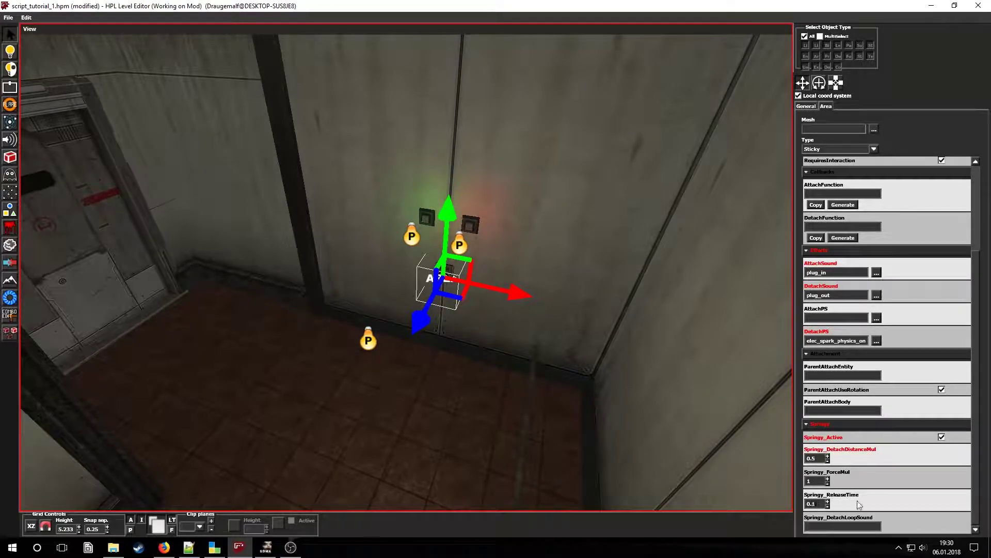
key(ctrl+s)
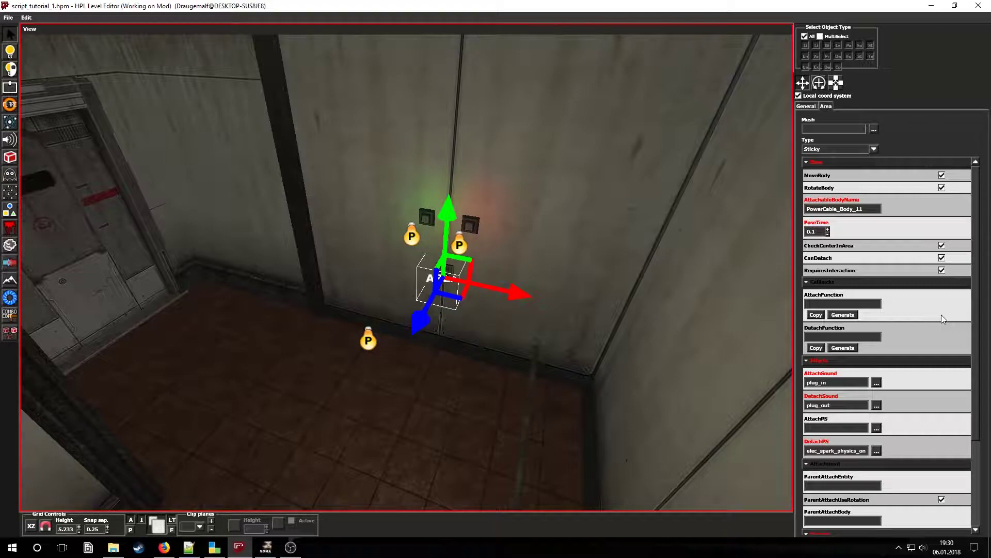
Step: Generate the AttachFunction and DetachFunction callbacks for the sticky area and switch to the map script in CodeLite
click(843, 315)
click(843, 348)
click(214, 548)
drag(626, 236, 451, 104)
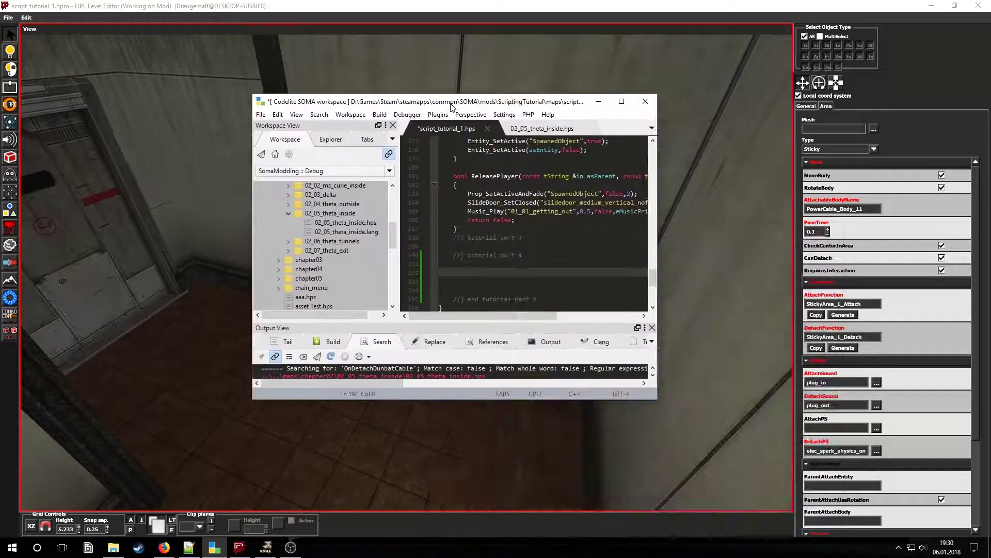
click(239, 546)
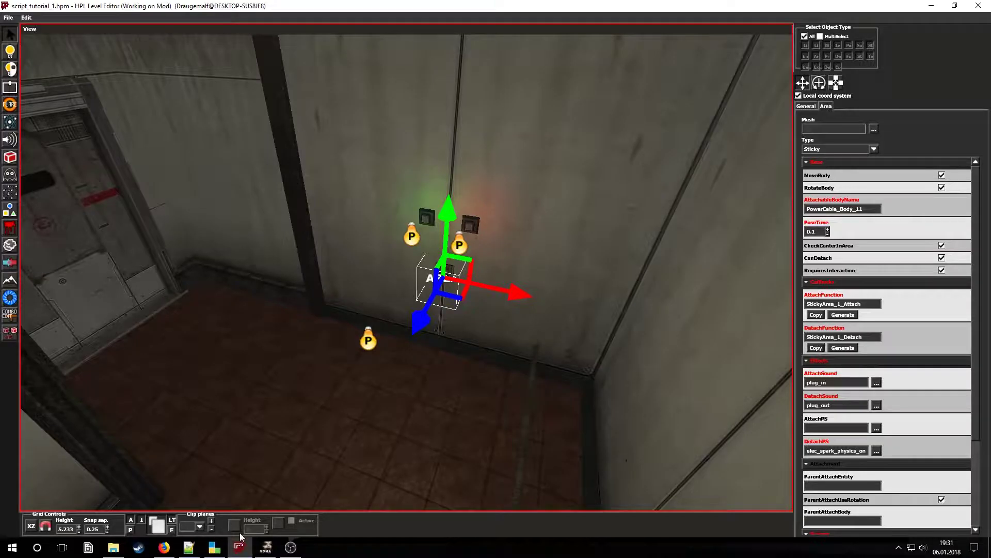
click(214, 546)
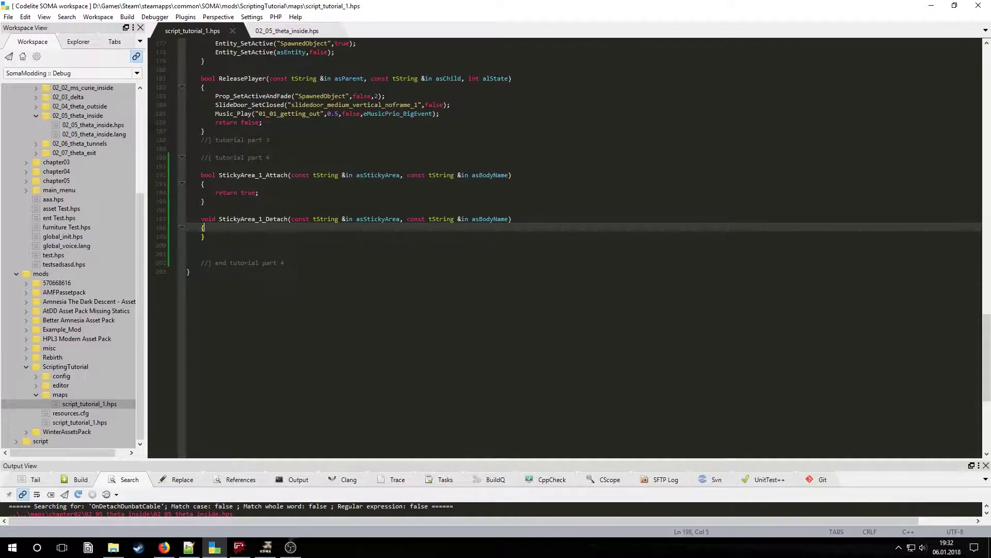
Step: Add a cLux_AddDebugMessage call to StickyArea_1_Attach reporting asBodyName + "was attached to: " + asStickyArea, and save the script
key(Up)
key(Up)
key(Up)
key(Up)
key(Up)
key(Return)
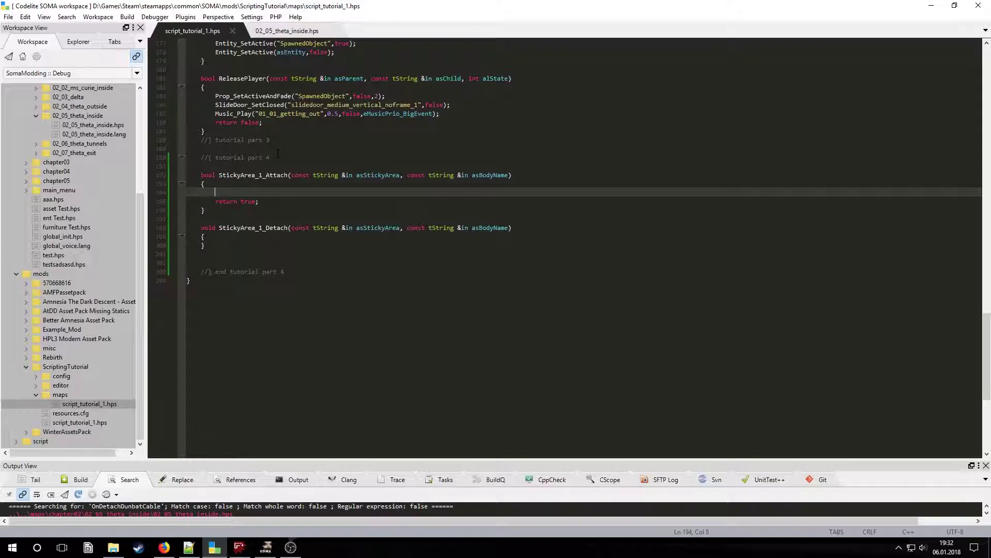
text(cLux_AddDebugMessage("" +)
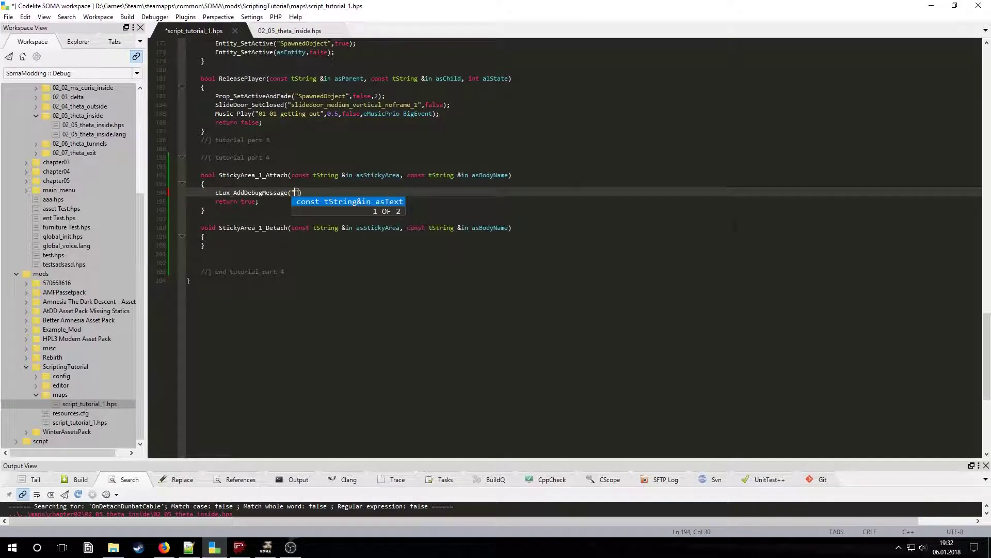
text( asBodyName + "was attached to: " + asStickyArea);)
key(ctrl+s)
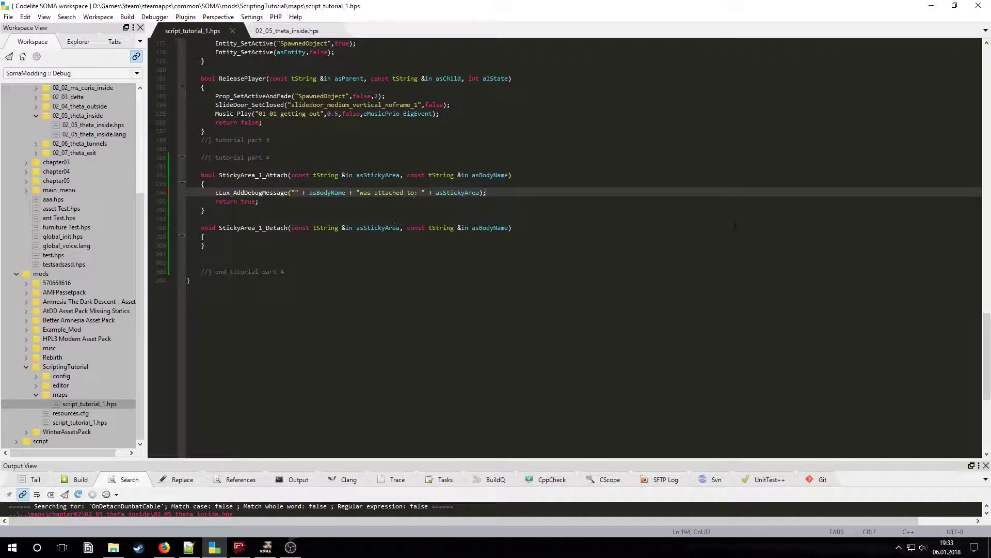
Step: Copy the debug message line into StickyArea_1_Detach, change its wording to "was detached to: " and save the script
key(Home)
key(shift+Down)
key(shift+End)
drag(511, 194, 511, 193)
key(ctrl+c)
click(454, 236)
key(Return)
key(ctrl+v)
key(ctrl+s)
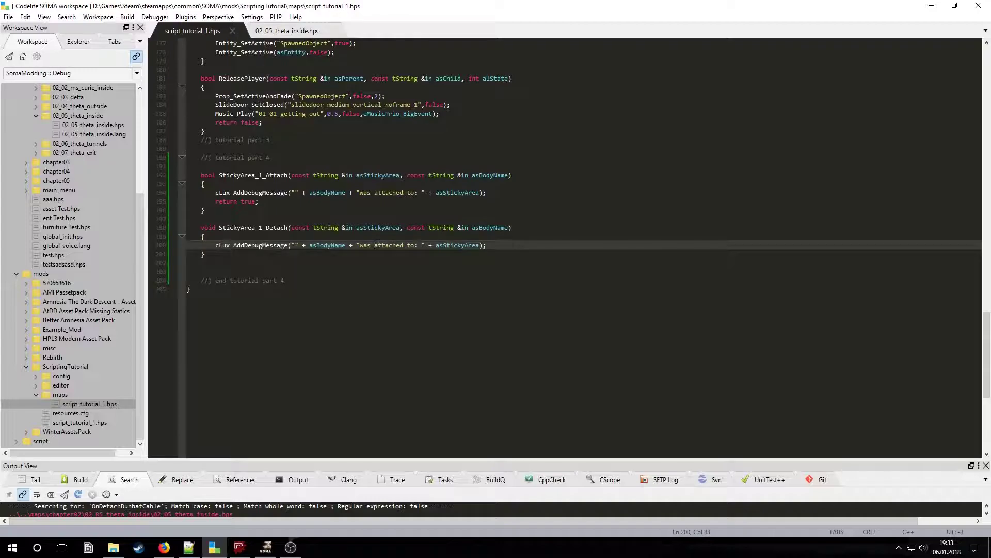
drag(374, 246, 402, 246)
text(detached)
key(ctrl+s)
Step: Add two Lamp_SetLit calls with empty names to StickyArea_1_Attach, one with true,true and one with false,true, and save
click(514, 193)
key(Return)
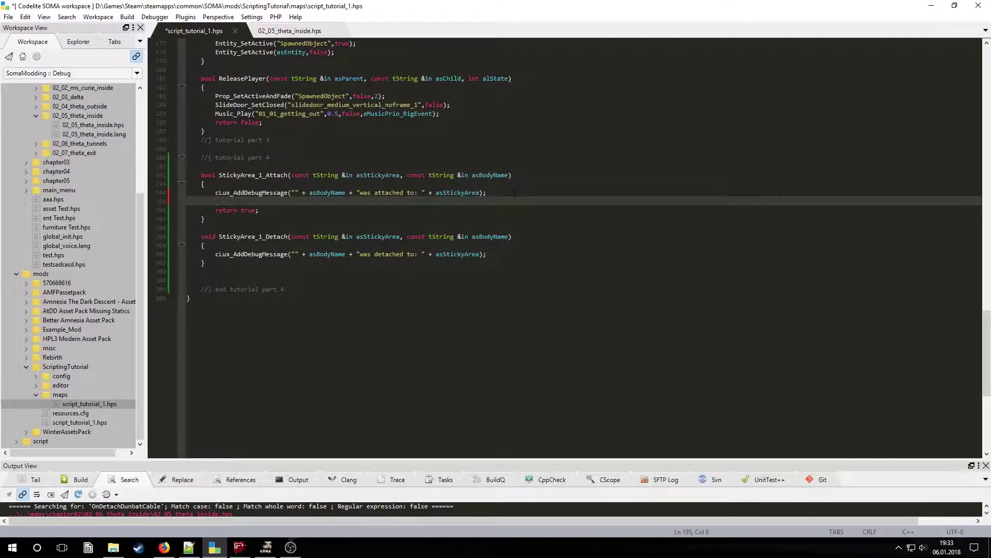
text(Lamp_SetLit("",true,true);)
key(Return)
text(Lamp_SetLit("",false,true);)
key(ctrl+s)
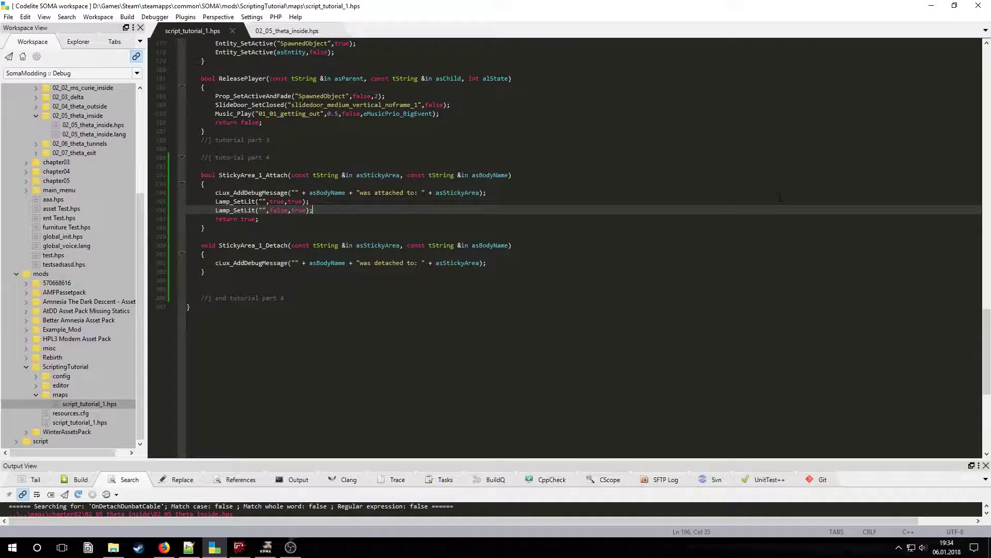
Step: Copy the green wall lamp's name from the Level Editor and name the Lamp_SetLit targets CableLight1 and CableLight2, saving the script
click(238, 548)
scroll(342, 379, up, 3)
click(437, 194)
double_click(839, 138)
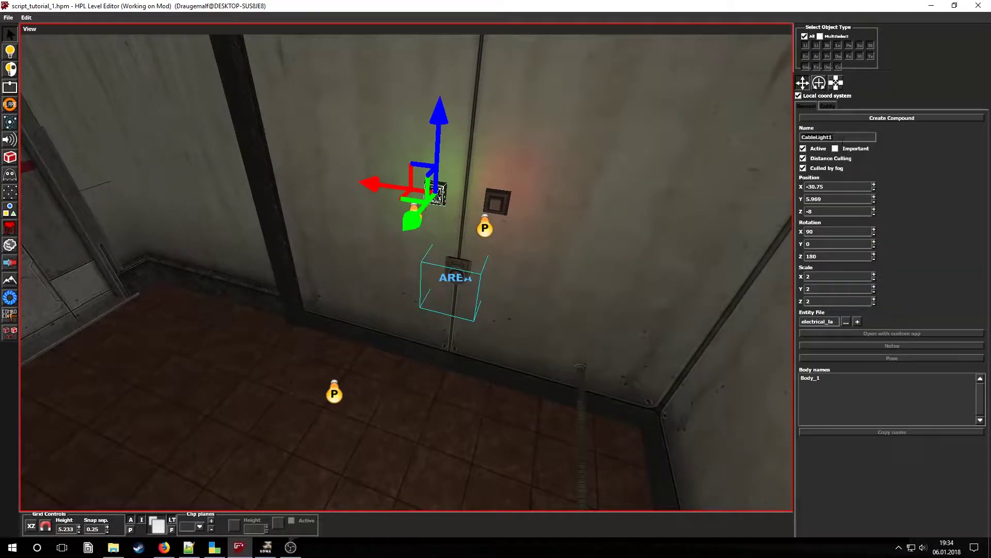
key(ctrl+c)
key(alt+Tab)
click(263, 202)
key(ctrl+v)
click(263, 210)
key(ctrl+v)
text([BackSpace]2)
key(ctrl+s)
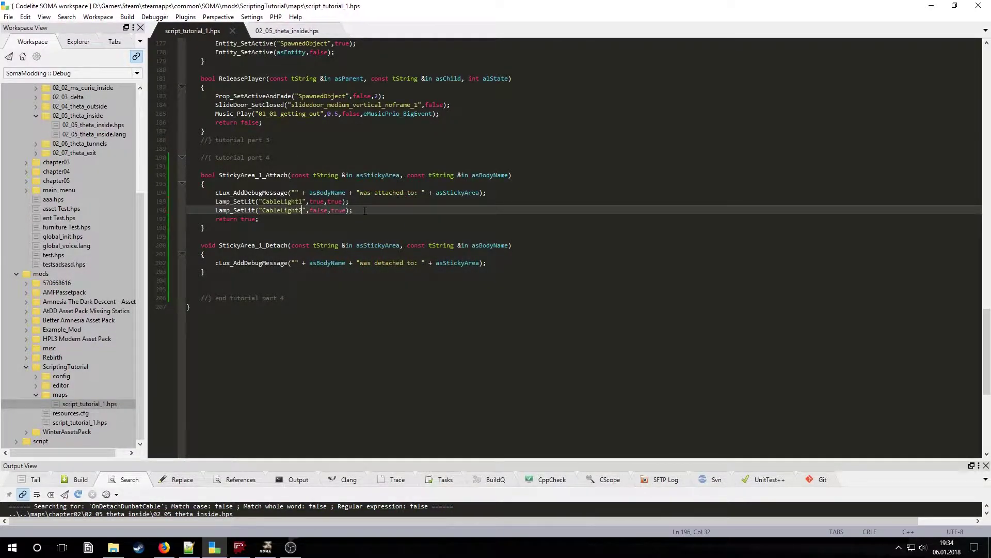
Step: Copy both Lamp_SetLit lines from the attach function to below the debug message in StickyArea_1_Detach
drag(365, 211, 204, 202)
key(ctrl+c)
click(498, 263)
key(Return)
key(ctrl+v)
click(230, 272)
key(BackSpace)
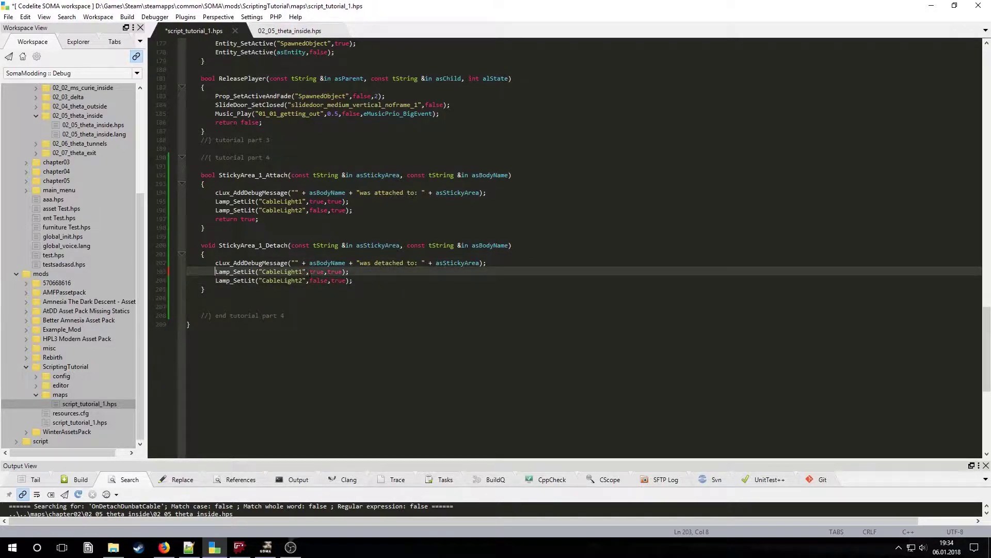
Step: Invert the lamp states in StickyArea_1_Detach, setting CableLight1 to false and CableLight2 to true, and start a new line below
double_click(316, 272)
text(false)
double_click(317, 280)
text(true)
click(380, 280)
key(Return)
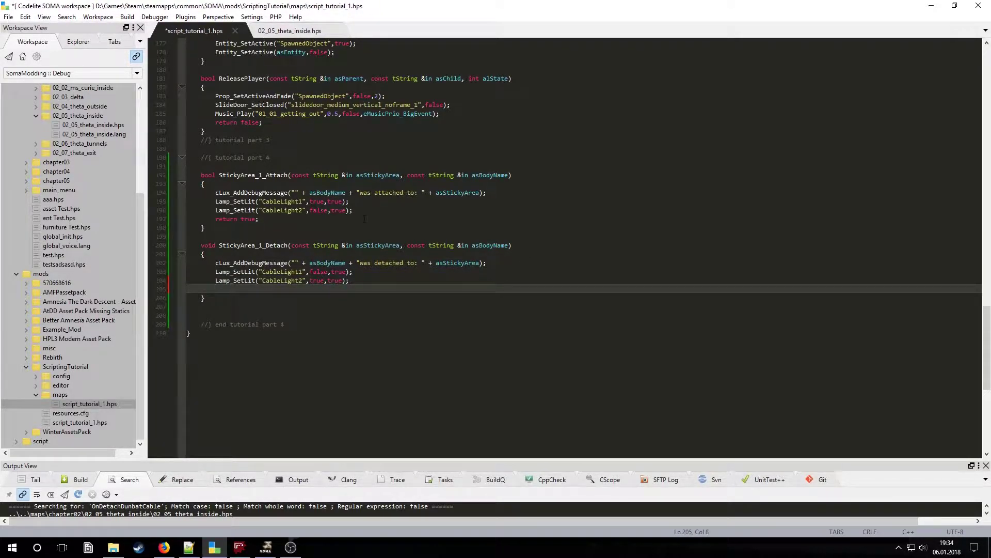
Step: Check the sliding door in the Level Editor, add SlideDoor_SetClosed("CableDoor",false); before the return in StickyArea_1_Attach, and save the script
click(239, 548)
click(118, 258)
click(932, 5)
click(491, 210)
key(Return)
text(SlideDoor_SetClosed("CableDoor",false);)
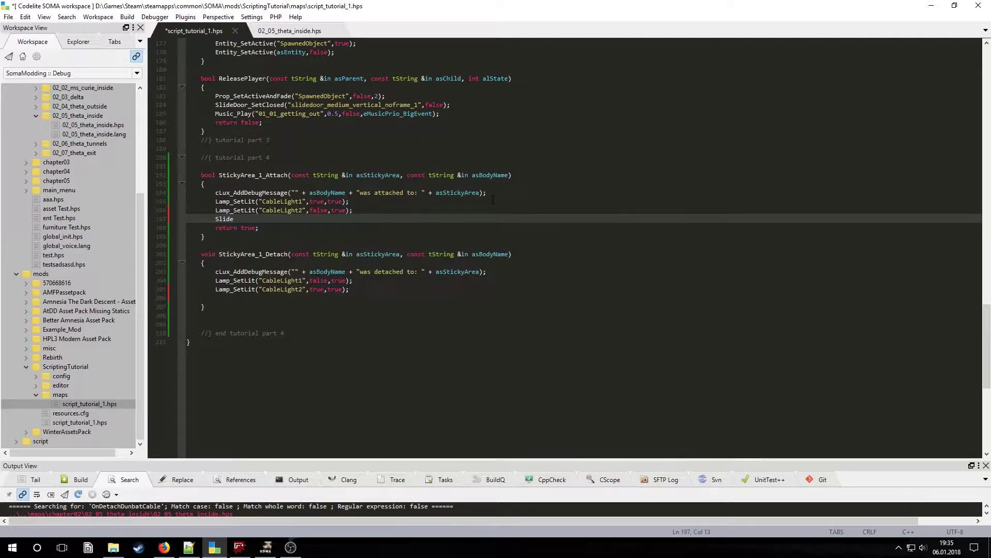
key(ctrl+s)
Step: Add SlideDoor_SetClosed("CableDoor",true); after the lamp calls in StickyArea_1_Detach and save the script
click(449, 290)
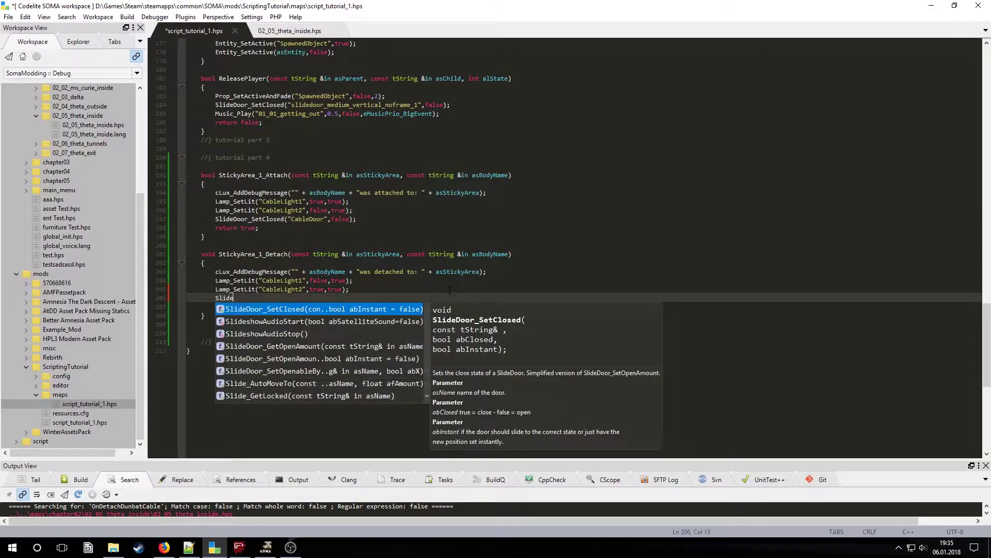
key(Return)
text(SlideDoor_SetClosed("CableDoor",true);)
key(ctrl+s)
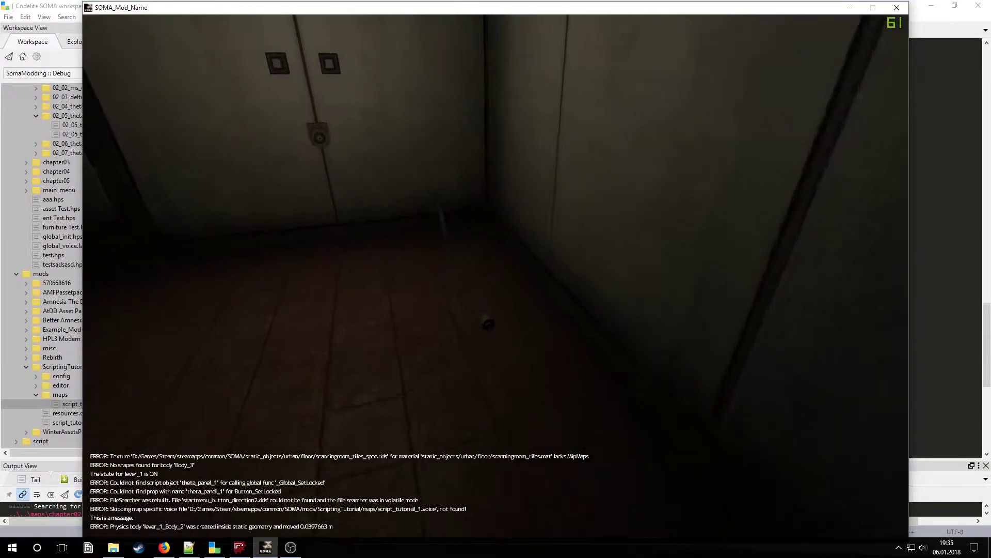
Step: Test the power cable in the running mod by plugging it into the wall socket, pulling it out and plugging it back in
drag(511, 275, 502, 313)
key(w)
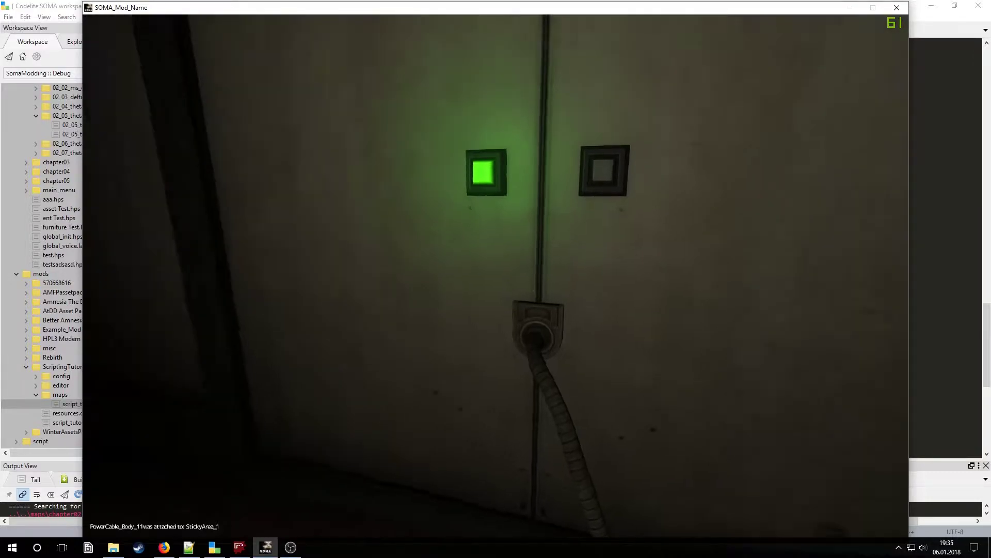
key(s)
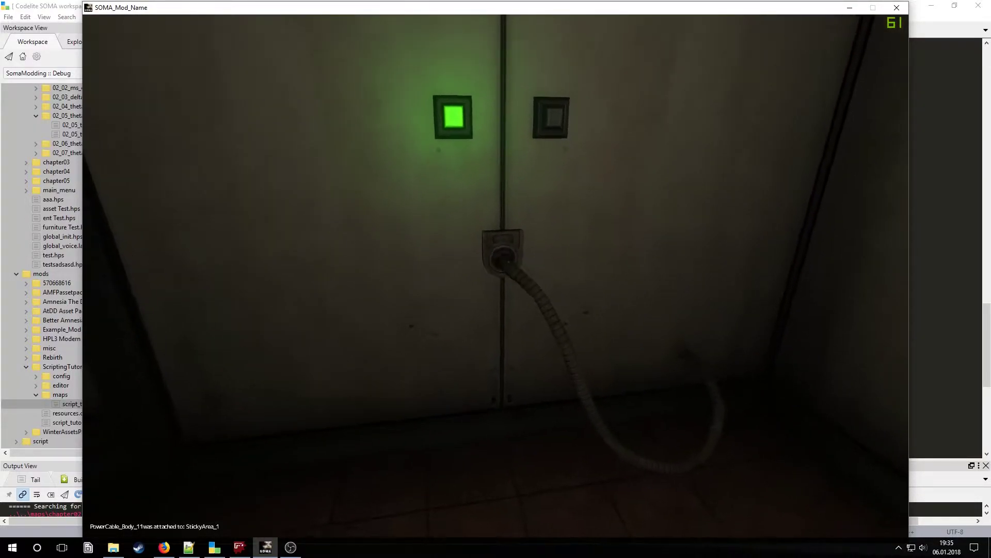
key(w)
drag(496, 279, 496, 278)
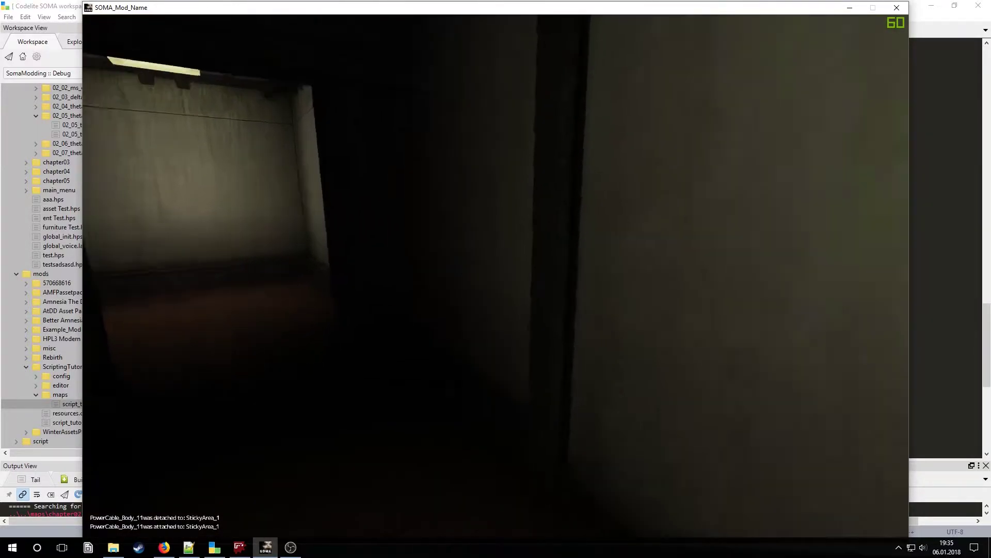
Step: Walk from the cable room past the ladder to the lower door in the test game, then switch back to the script in CodeLite
key(w)
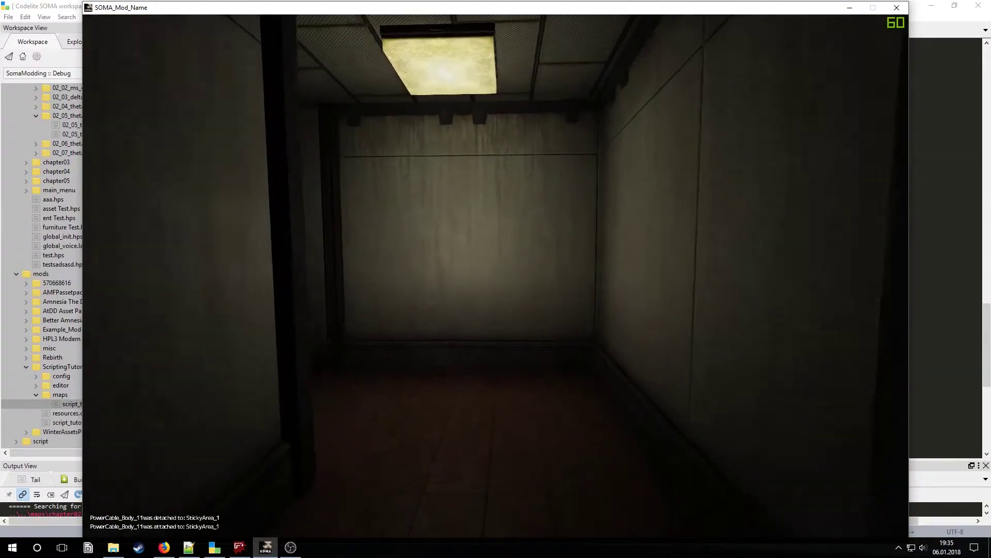
key(w)
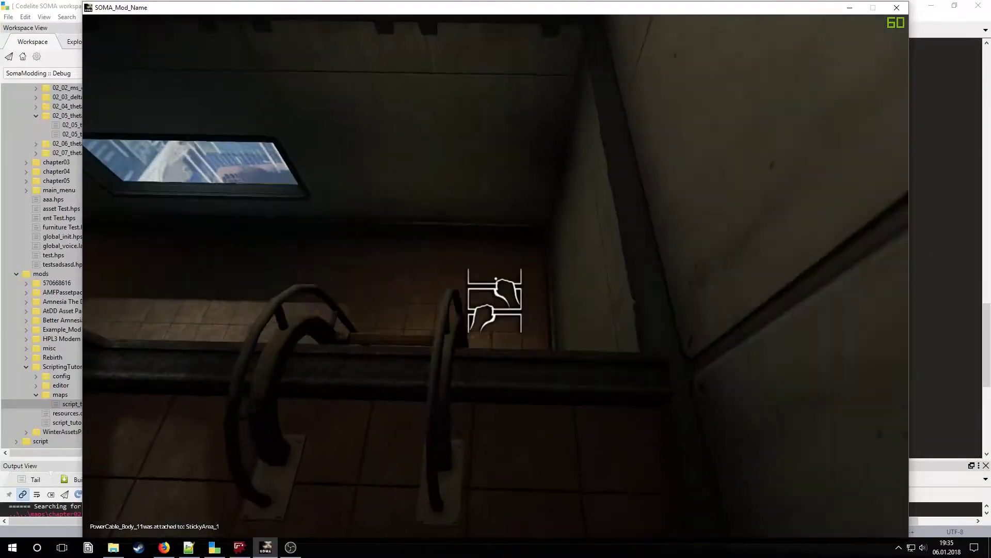
key(w)
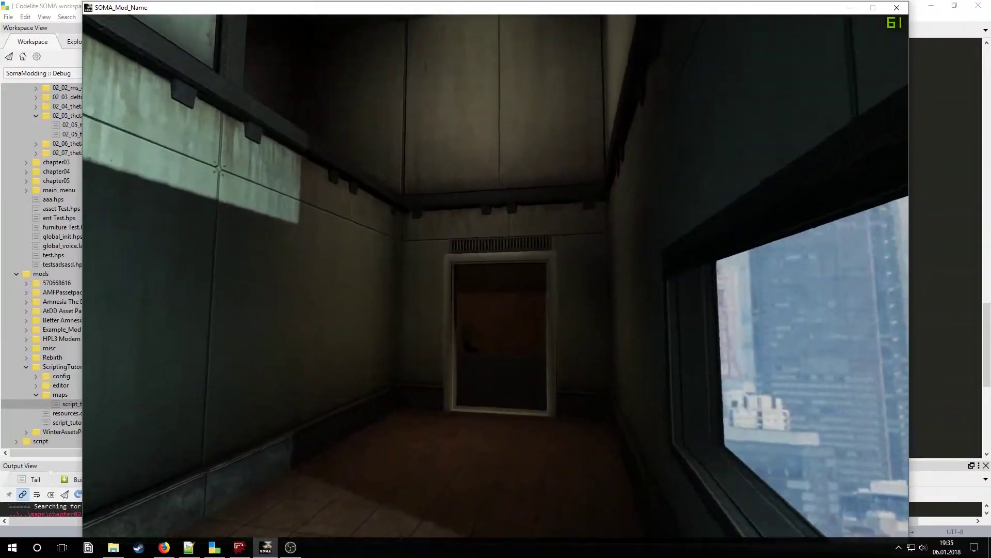
key(Escape)
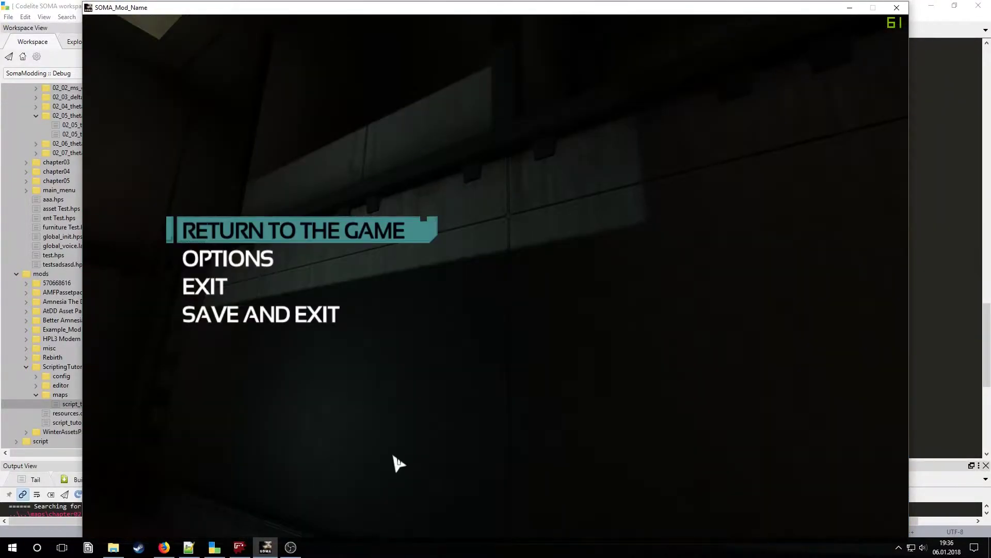
key(Escape)
key(Escape)
click(216, 546)
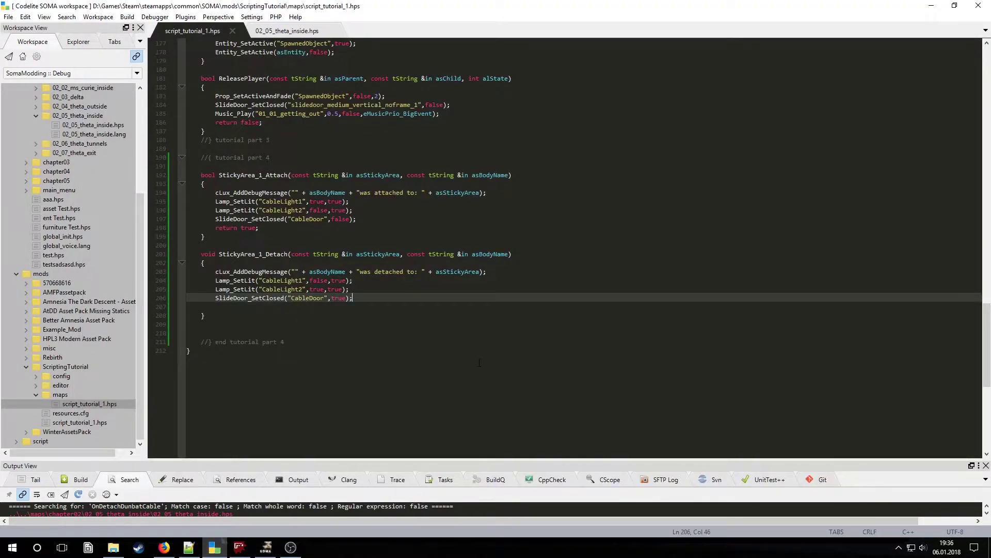